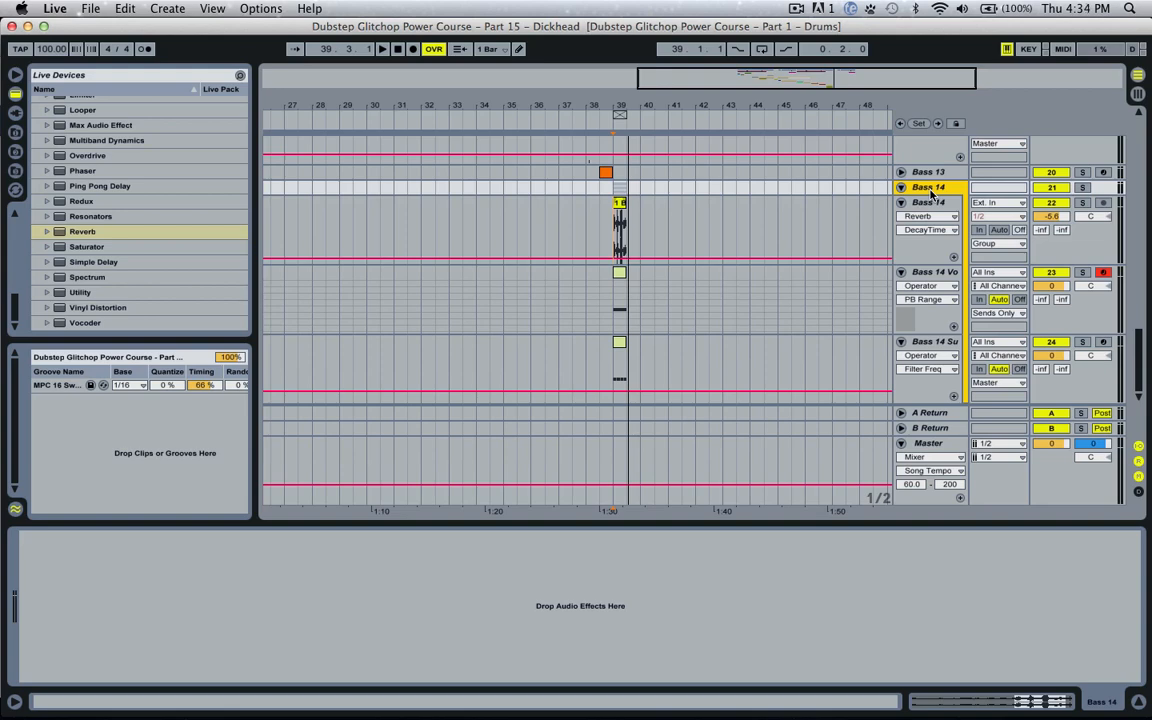
Insert a new MIDI track below the Bass 14 tracks, unfold it and rename it Bass 15
key("super+shift+t")
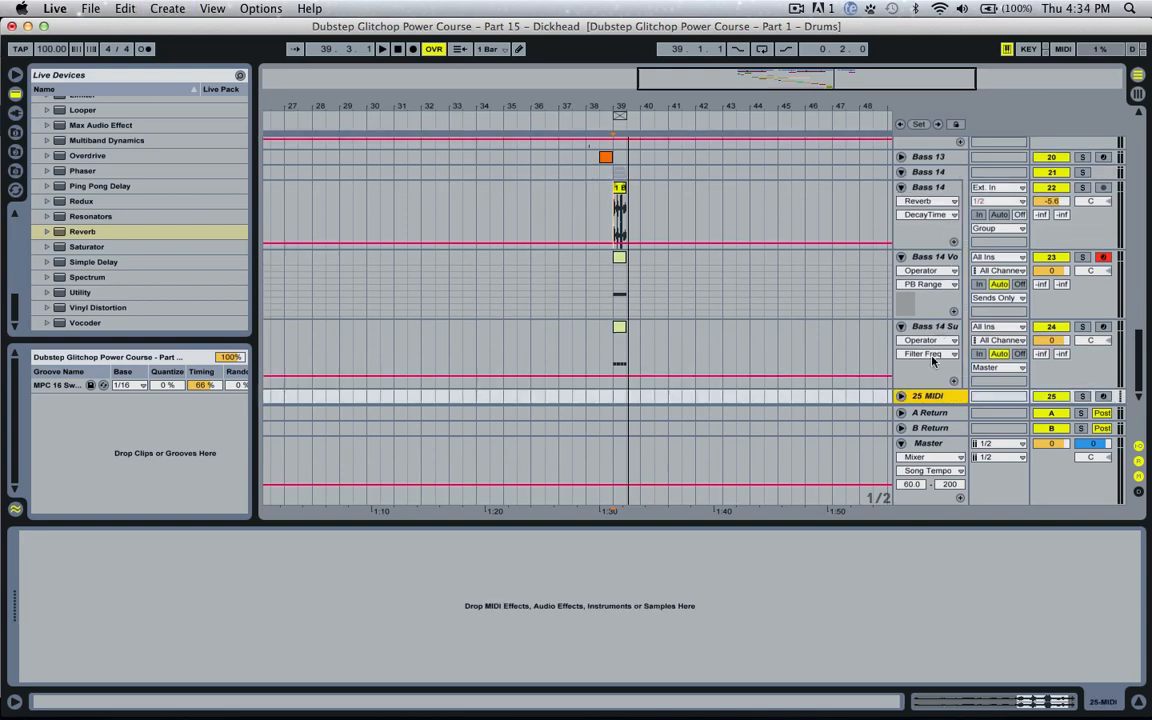
left_click(901, 396)
scroll(933, 347, "up", 3)
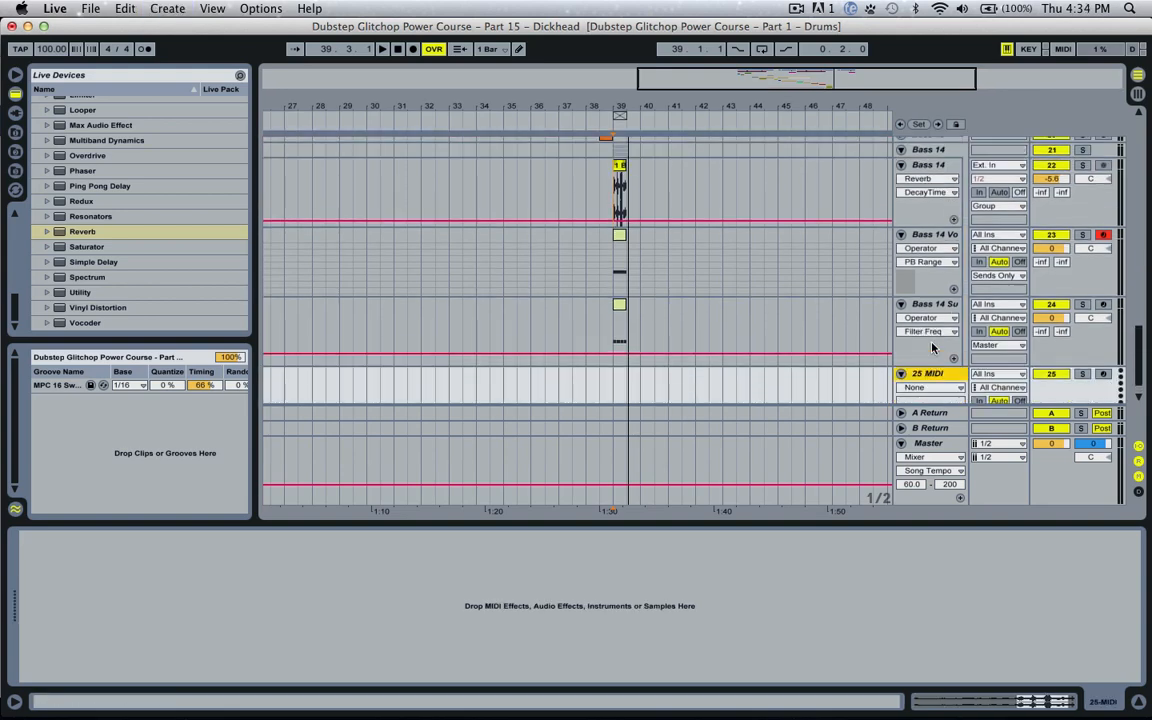
scroll(933, 347, "down", 3)
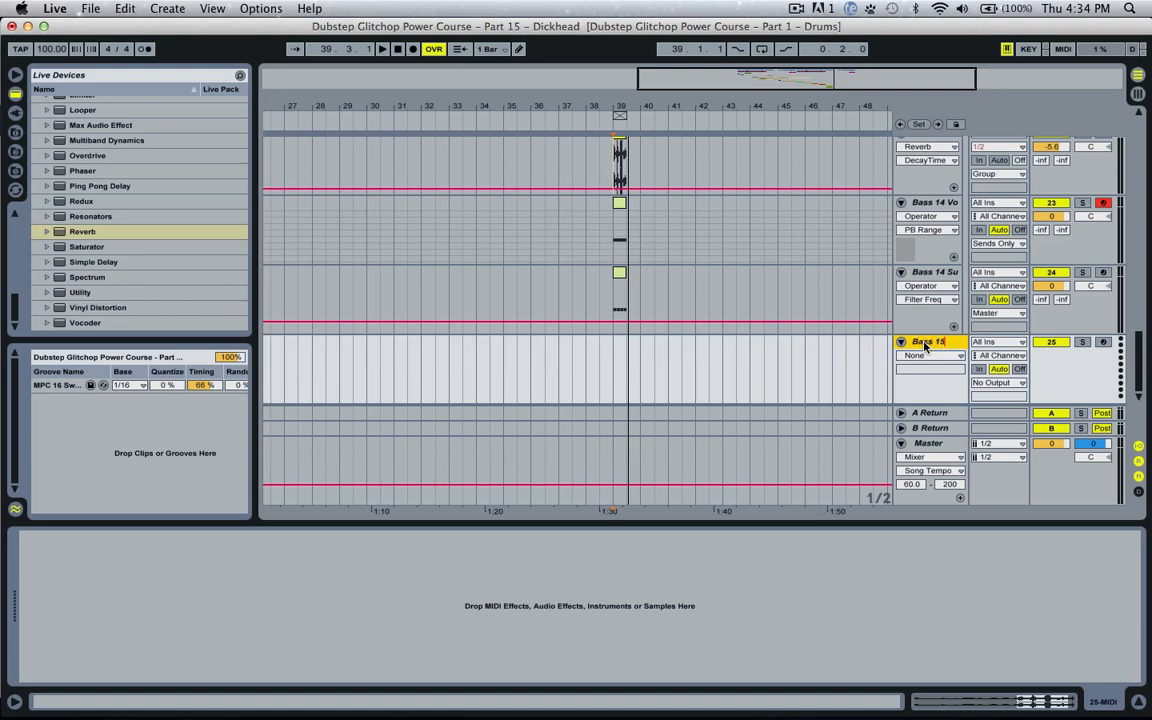
key("Return")
Load an Operator instrument onto the Bass 15 track
left_click_drag(785, 76, 840, 155)
scroll(124, 230, "up", 10)
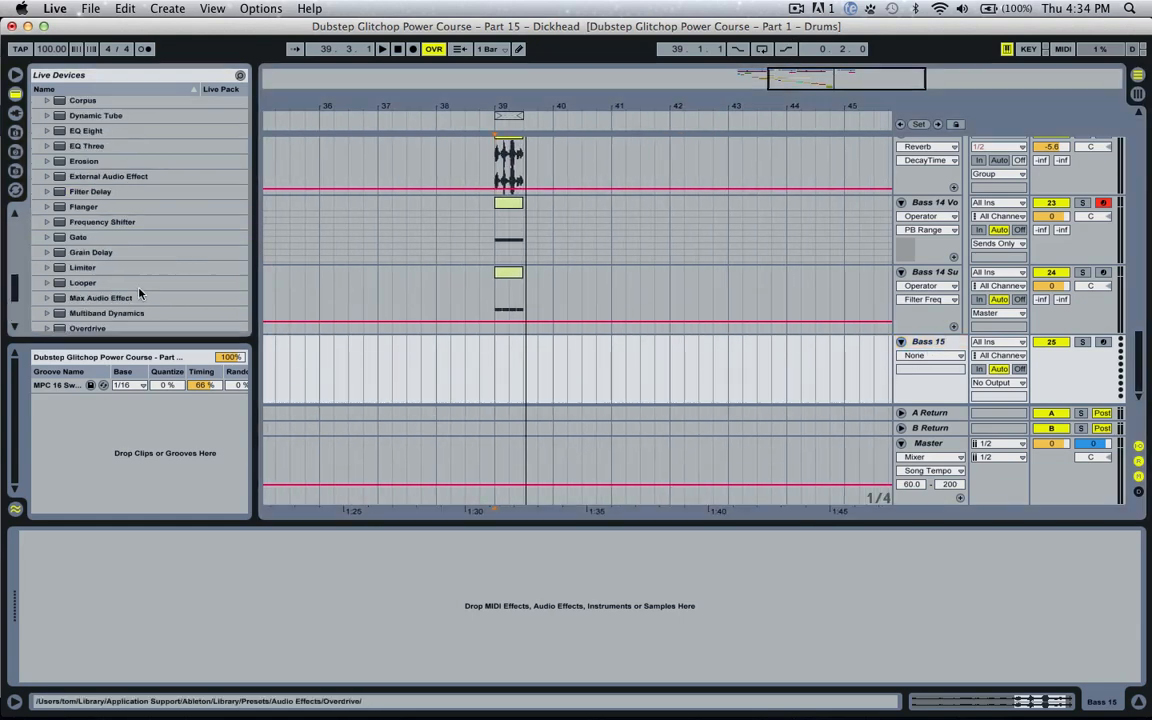
left_click_drag(99, 241, 545, 352)
key("space")
key("space")
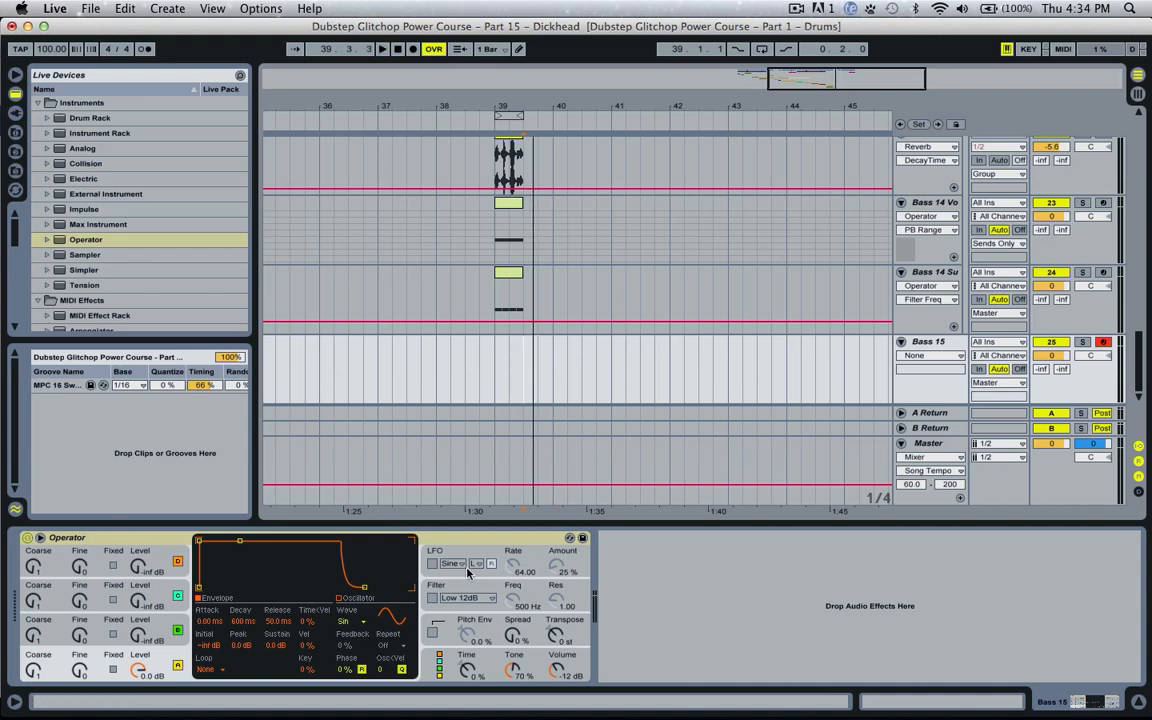
Create a MIDI clip on Bass 15 from 39.3.1 to 40.1.1 and open it for note editing
left_click_drag(537, 354, 540, 357)
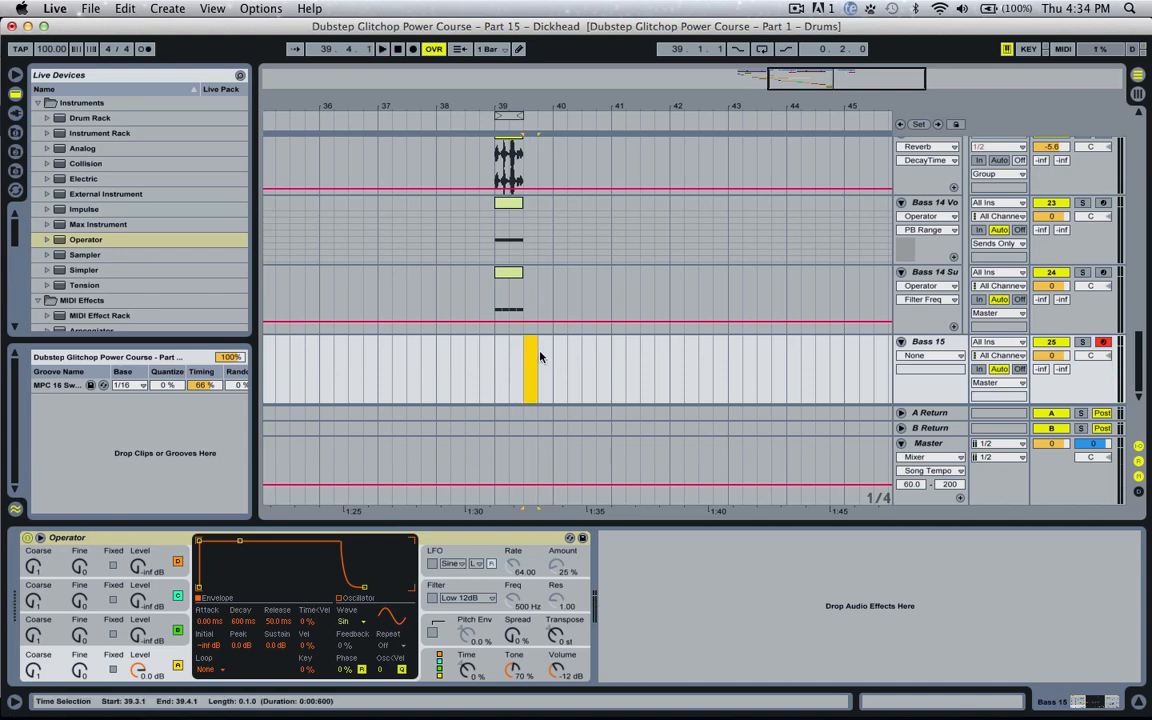
key("super+shift+m")
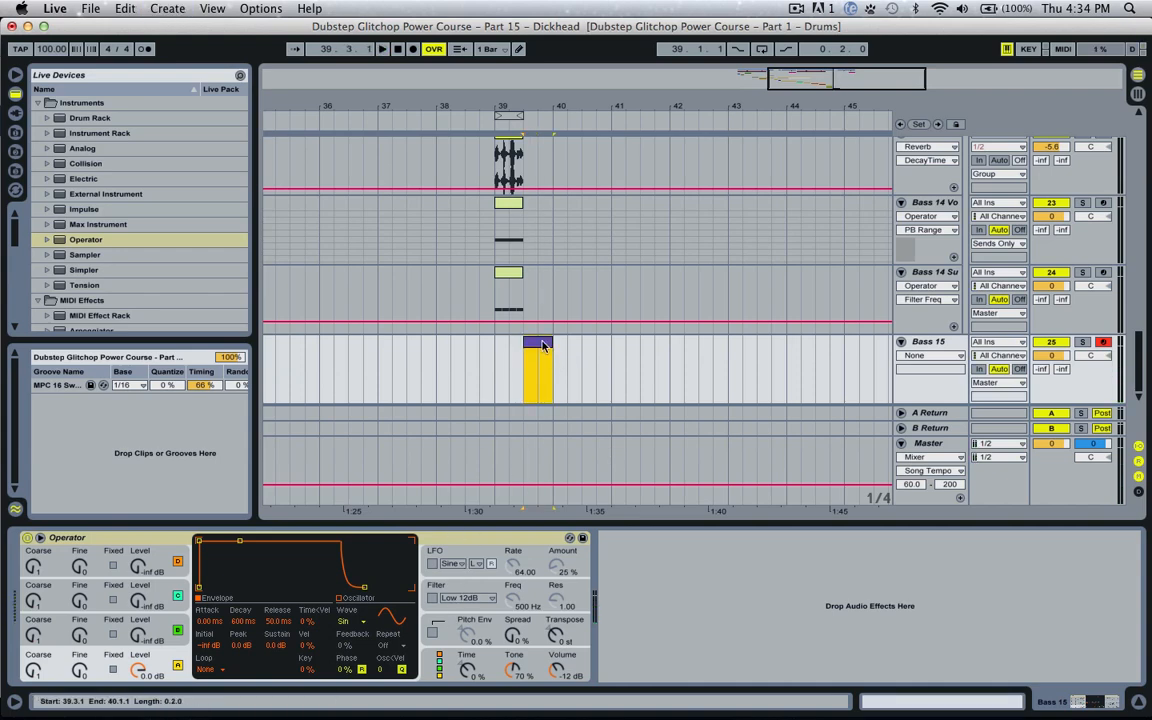
double_click(553, 358)
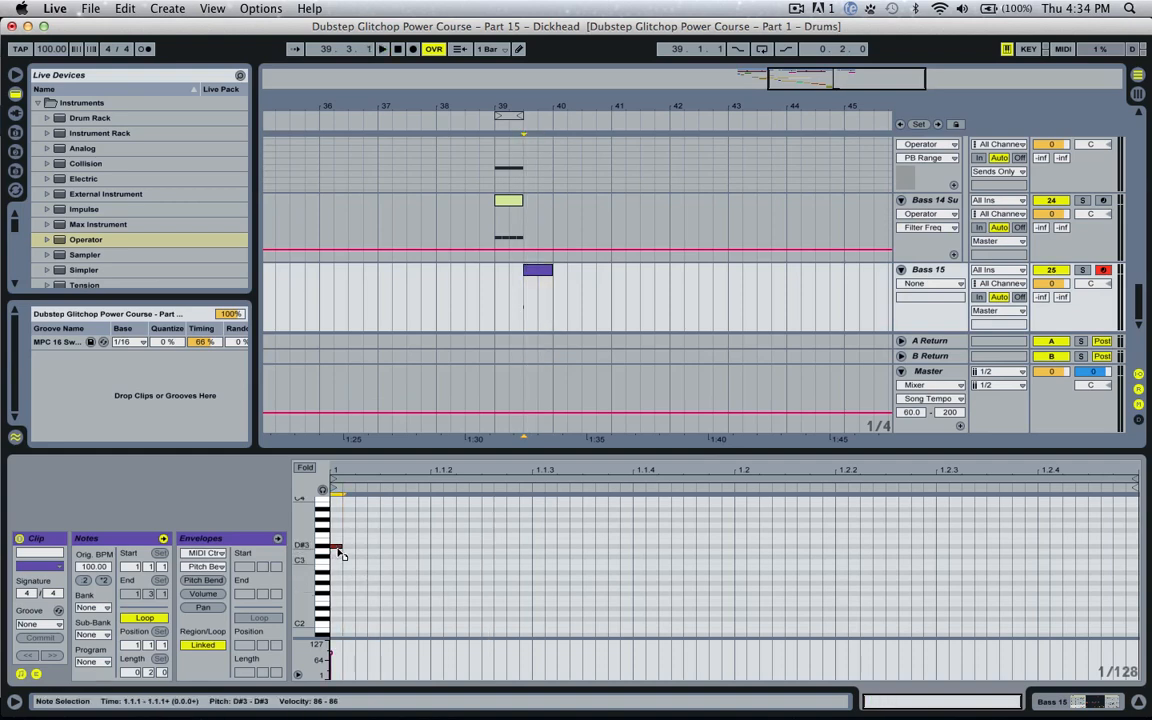
Enter sixteenth notes in the clip: D3 at 1.1.1, C3 at 1.1.3 and A2 at 1.2.1
key("space")
mouse_move(333, 550)
left_mouse_down()
mouse_move(433, 549)
mouse_move(496, 570)
mouse_move(581, 566)
left_mouse_up()
key("space")
key("space")
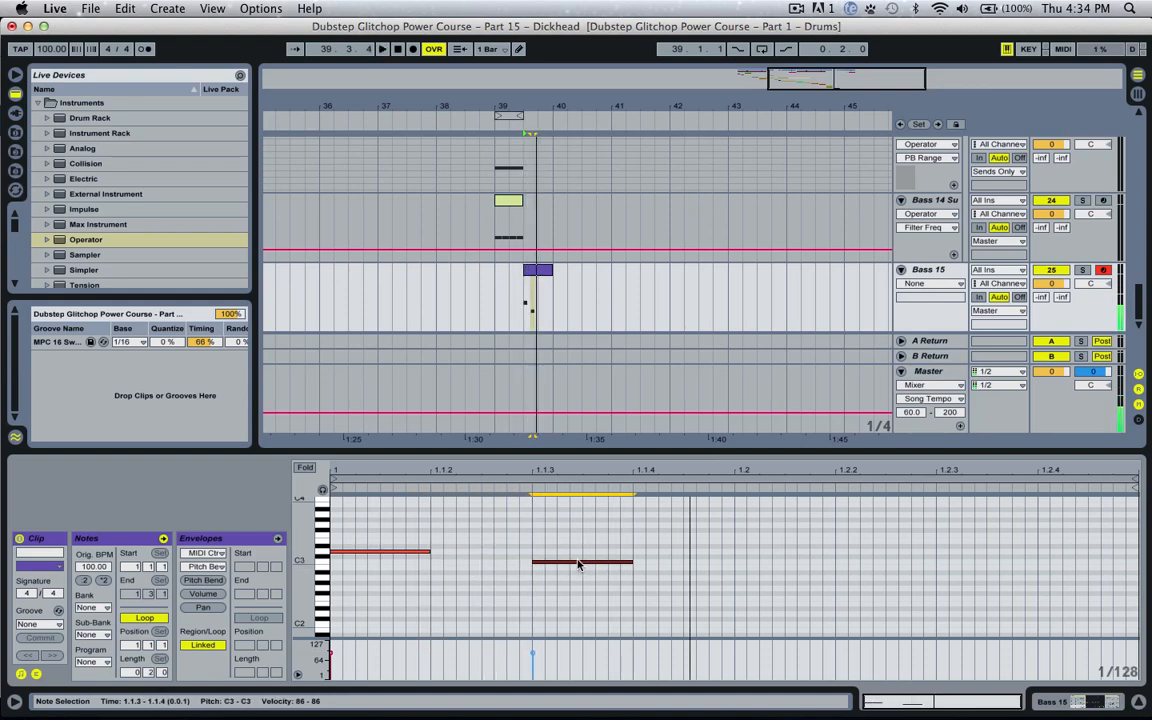
double_click(784, 577)
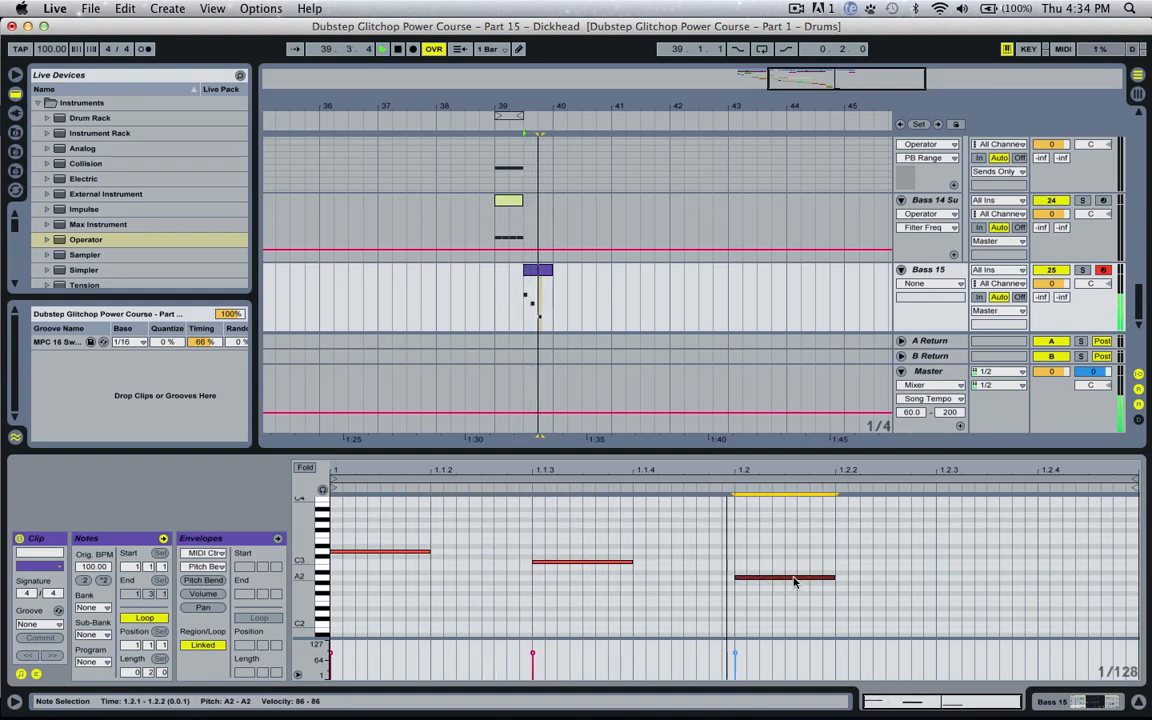
Rework the melody's middle with sixteenth notes G#2 at 1.1.4, B2 at 1.2.1 and F2 at 1.2.2, auditioning the result
left_click_drag(794, 581, 767, 579)
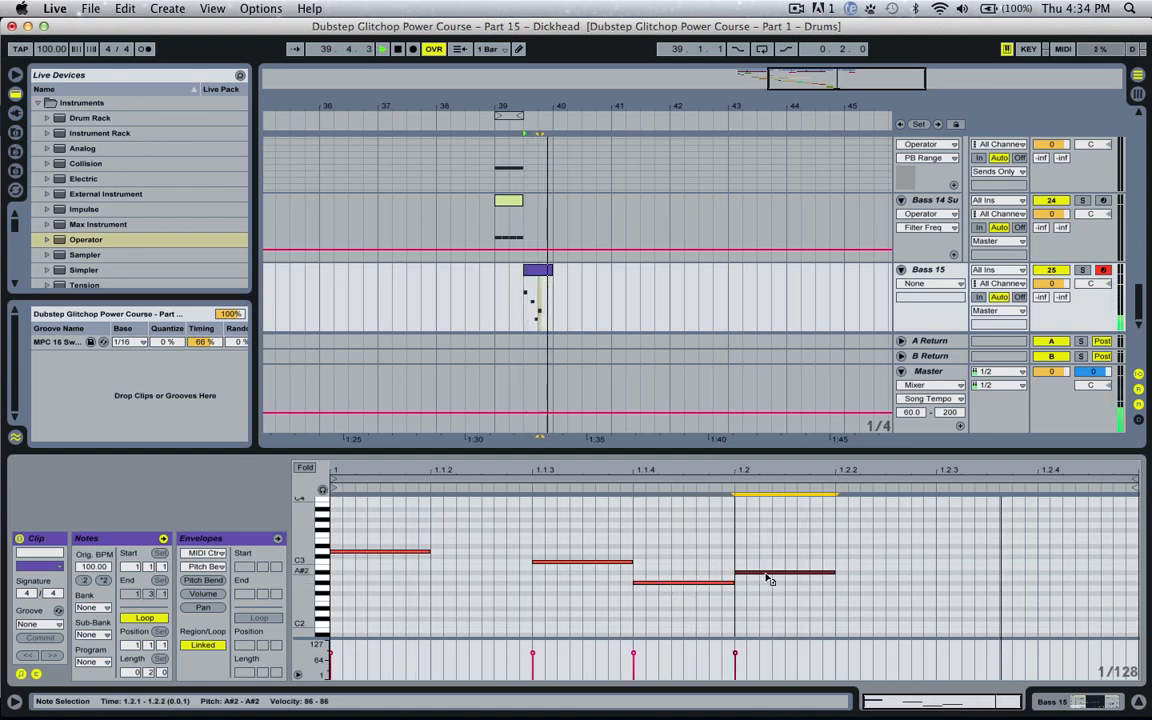
left_click_drag(670, 584, 664, 588)
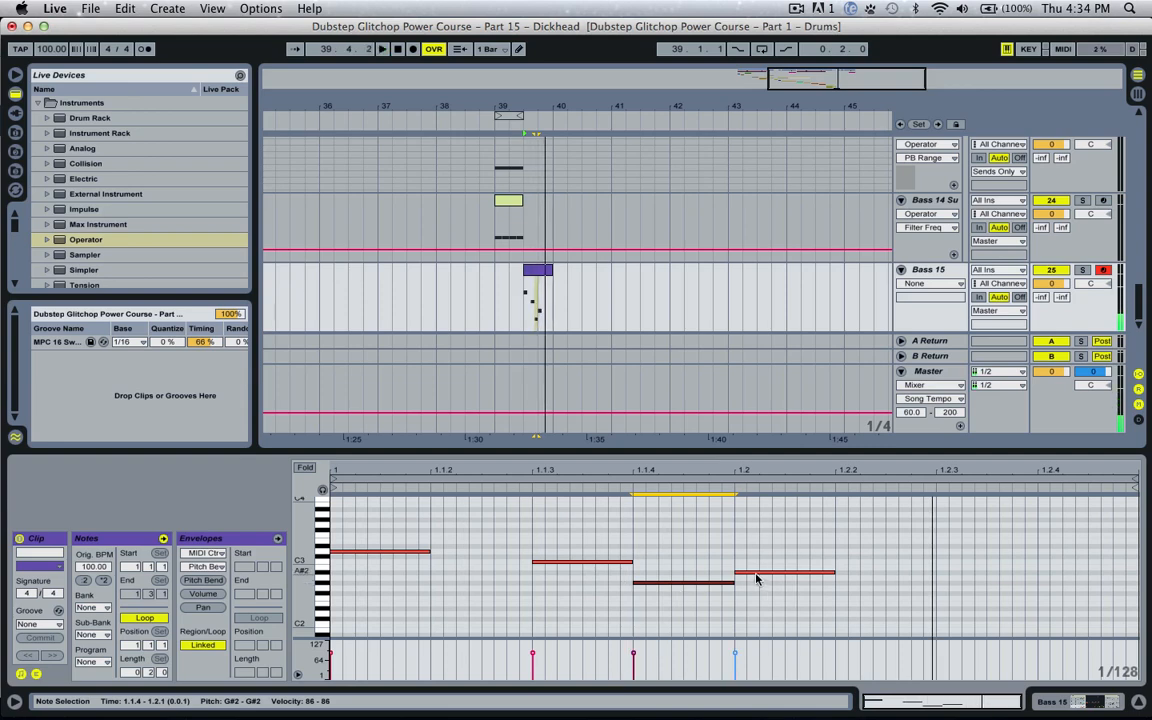
left_click_drag(758, 574, 857, 603)
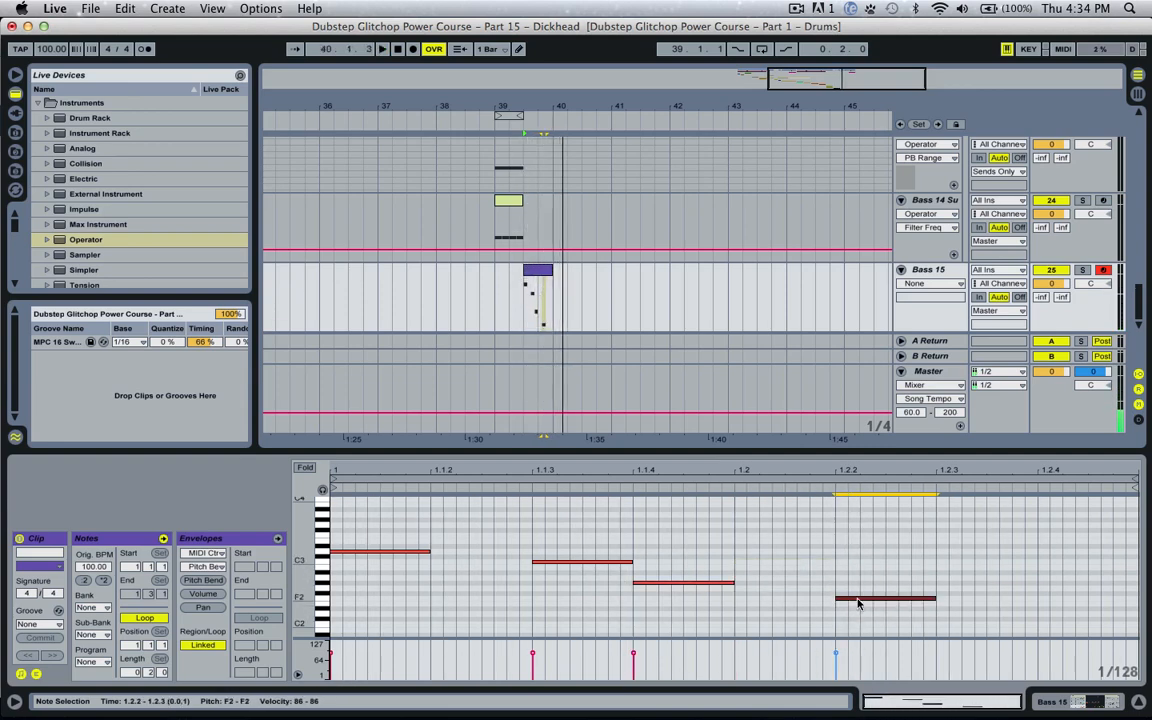
key("space")
left_click_drag(704, 583, 806, 569)
key("space")
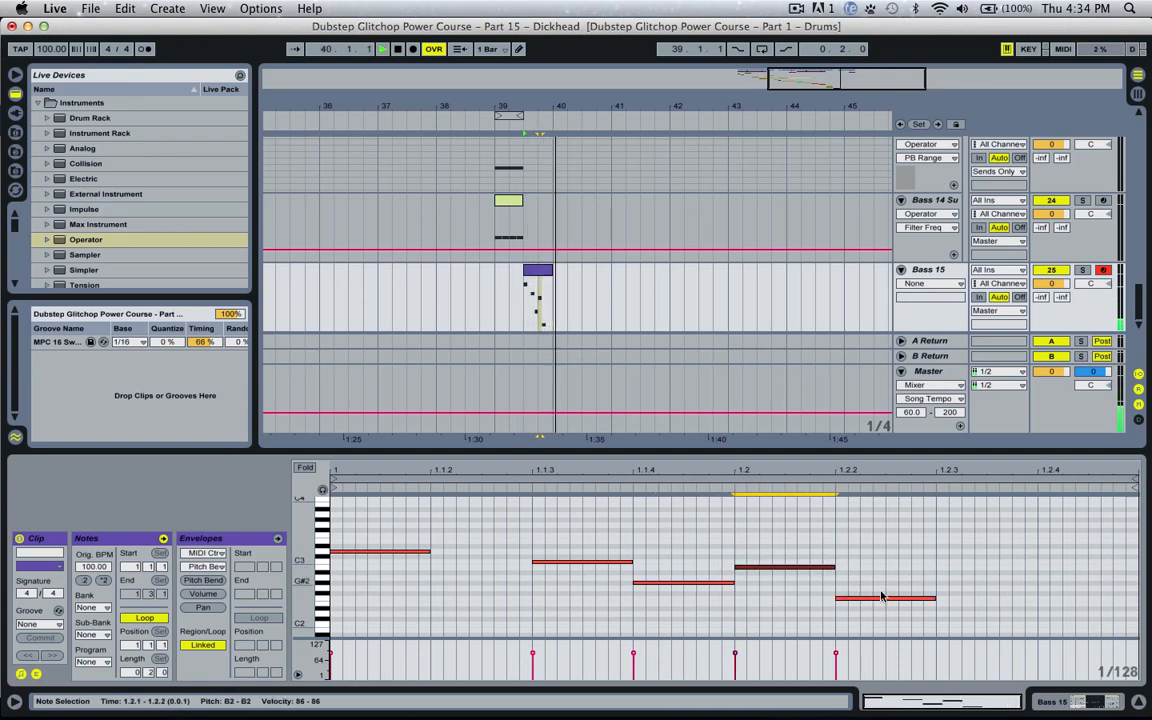
Shift the last note to D2 at 1.2.3, extend it to the clip's end, and lower the 1.2.1 note to A2
left_click_drag(866, 602, 1138, 598)
key("Down")
key("Down")
key("Down")
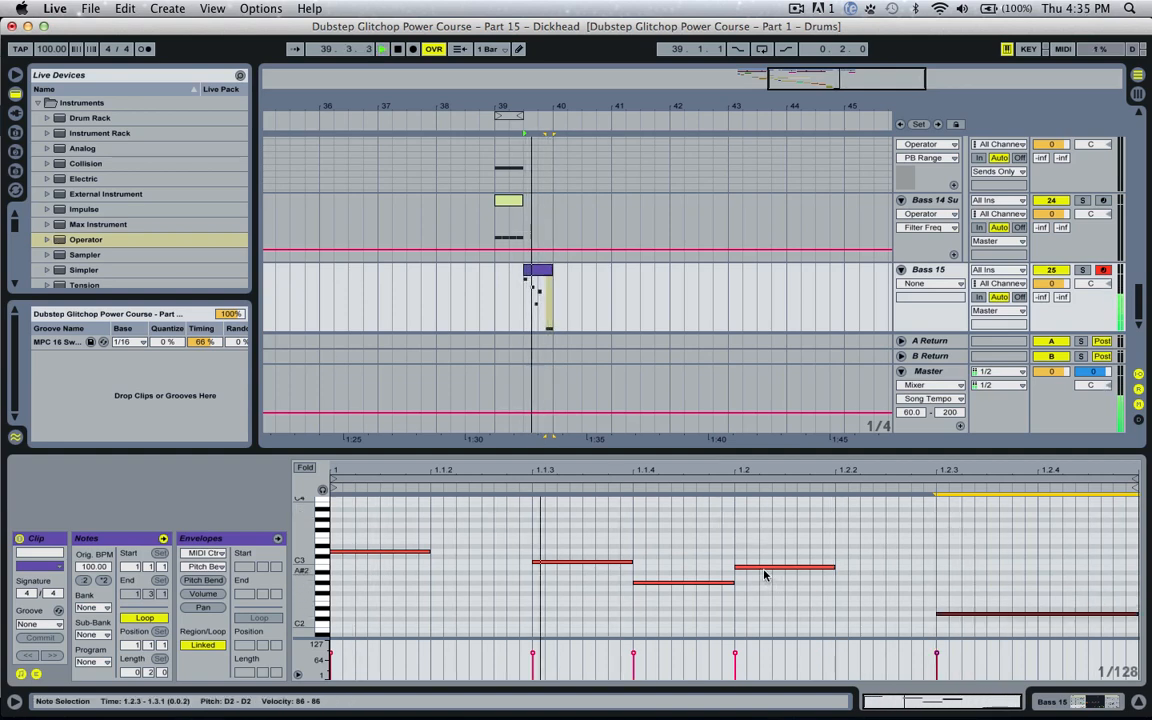
left_click_drag(763, 570, 765, 579)
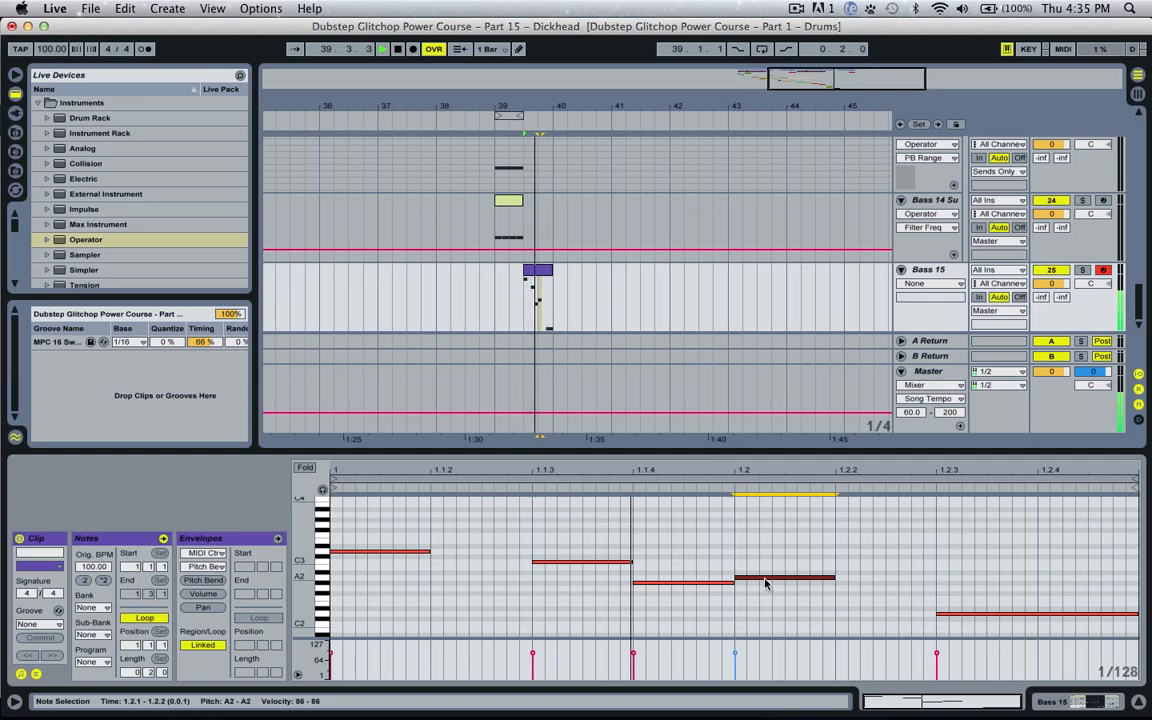
key("space")
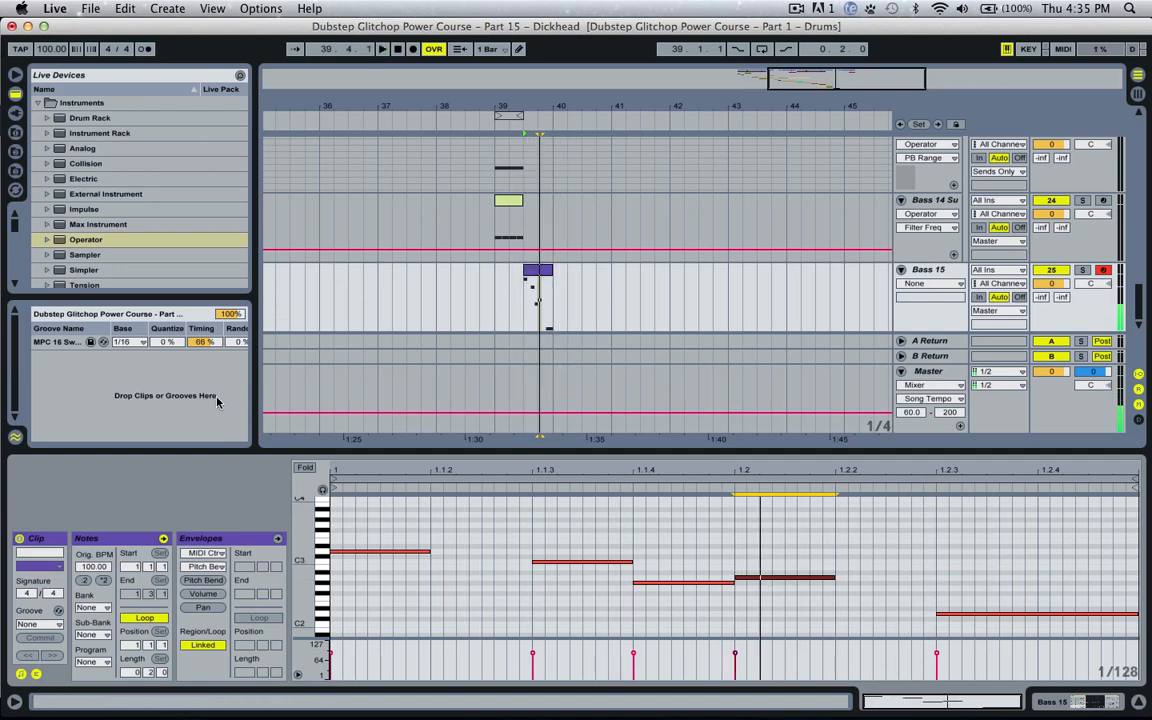
Apply the MPC 16 swing groove from the Groove Pool to the Bass 15 clip and play it back
left_click_drag(70, 344, 537, 274)
key("space")
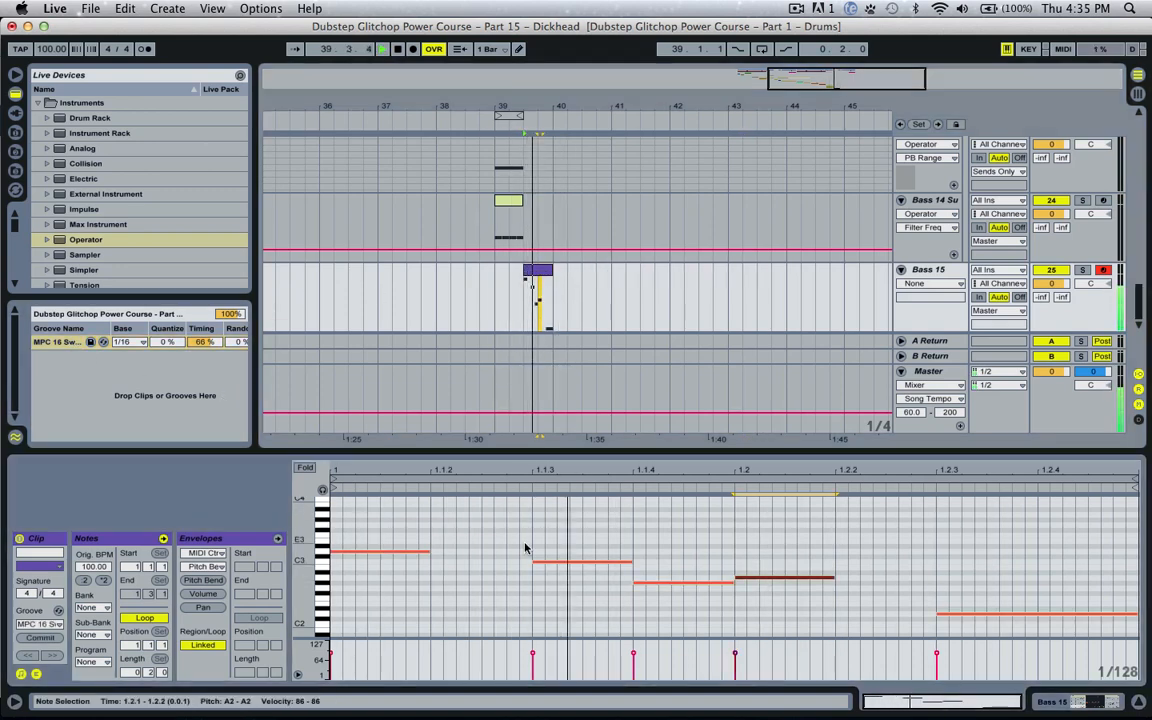
key("space")
key("space")
Transpose all notes in the Bass 15 clip down two octaves and audition the clip
double_click(531, 270)
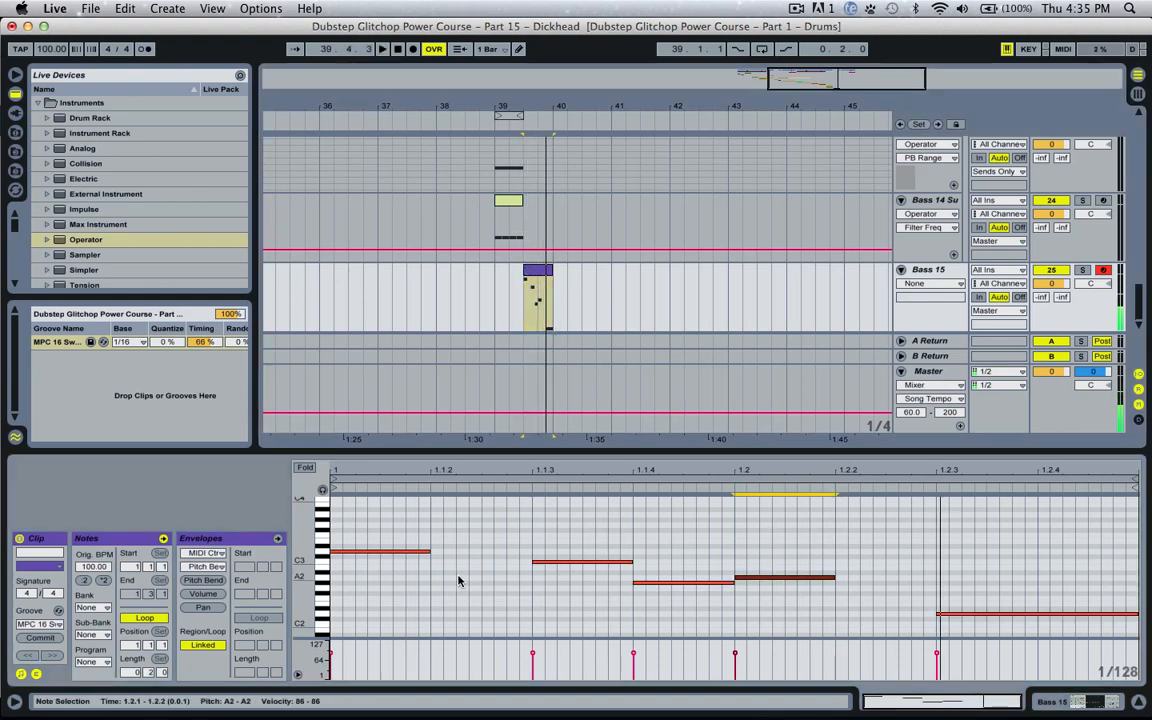
left_click(464, 580)
key("space")
key("super+a")
key("shift+Down")
key("space")
key("shift+Down")
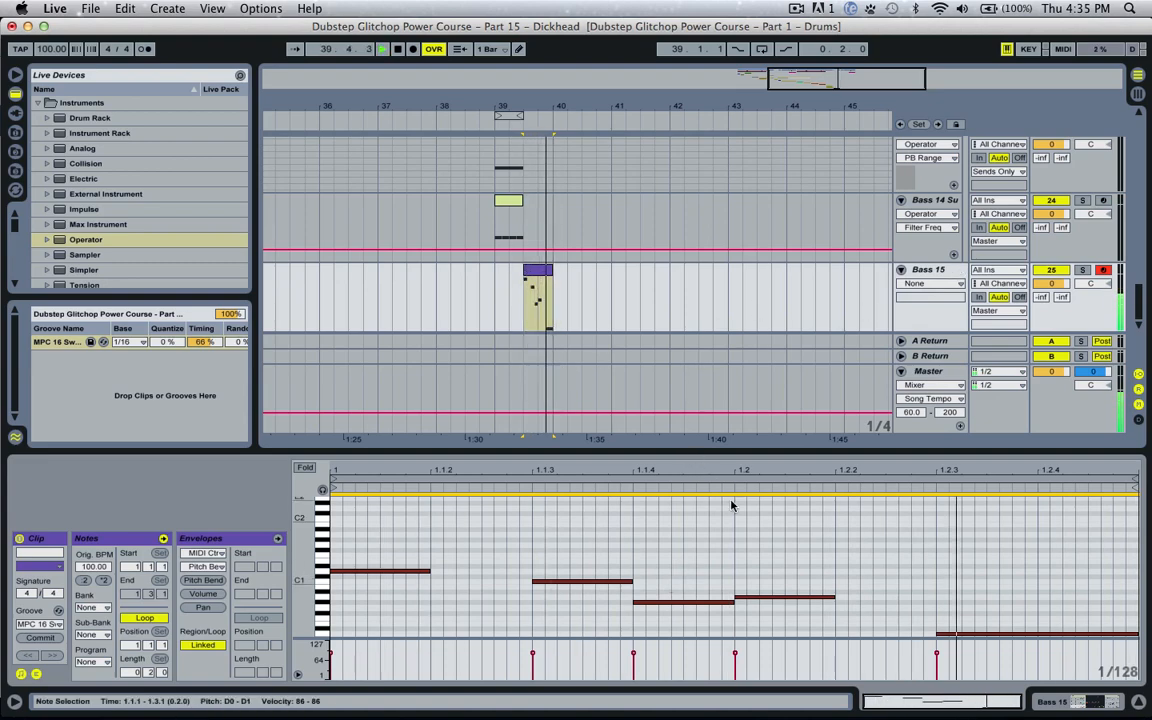
key("space")
Group the Bass 15 Operator into an Instrument Rack and rename its chain Sub
double_click(928, 269)
key("space")
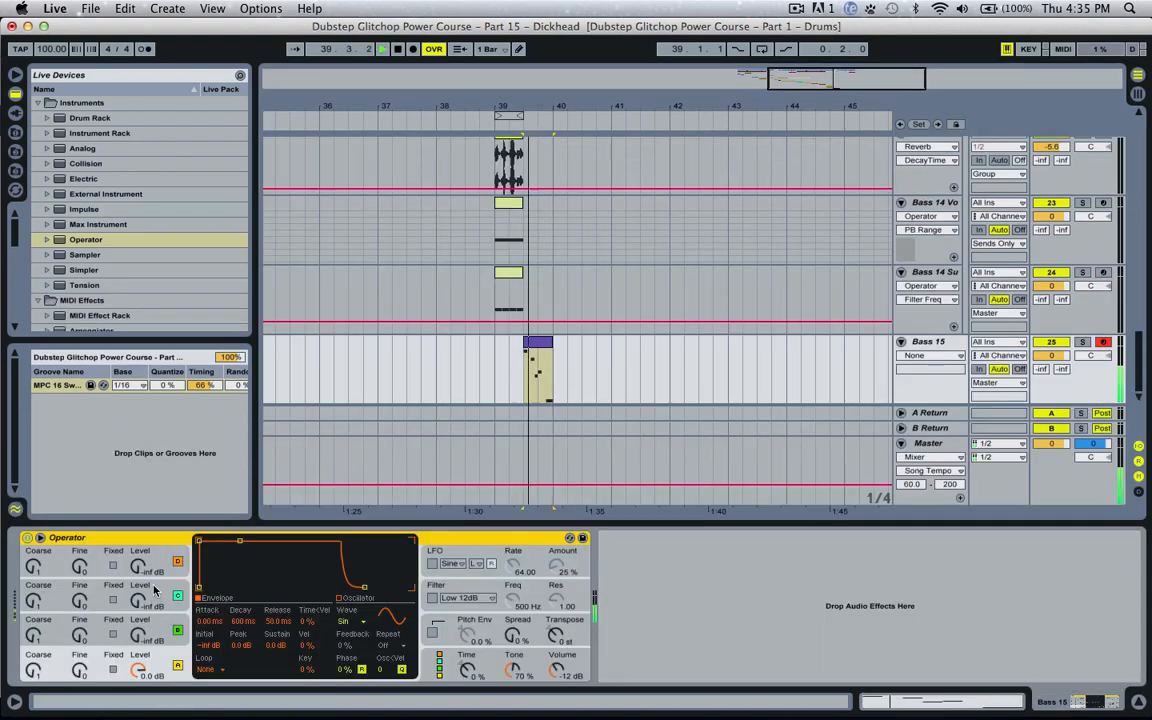
key("space")
right_click(102, 540)
left_click(134, 624)
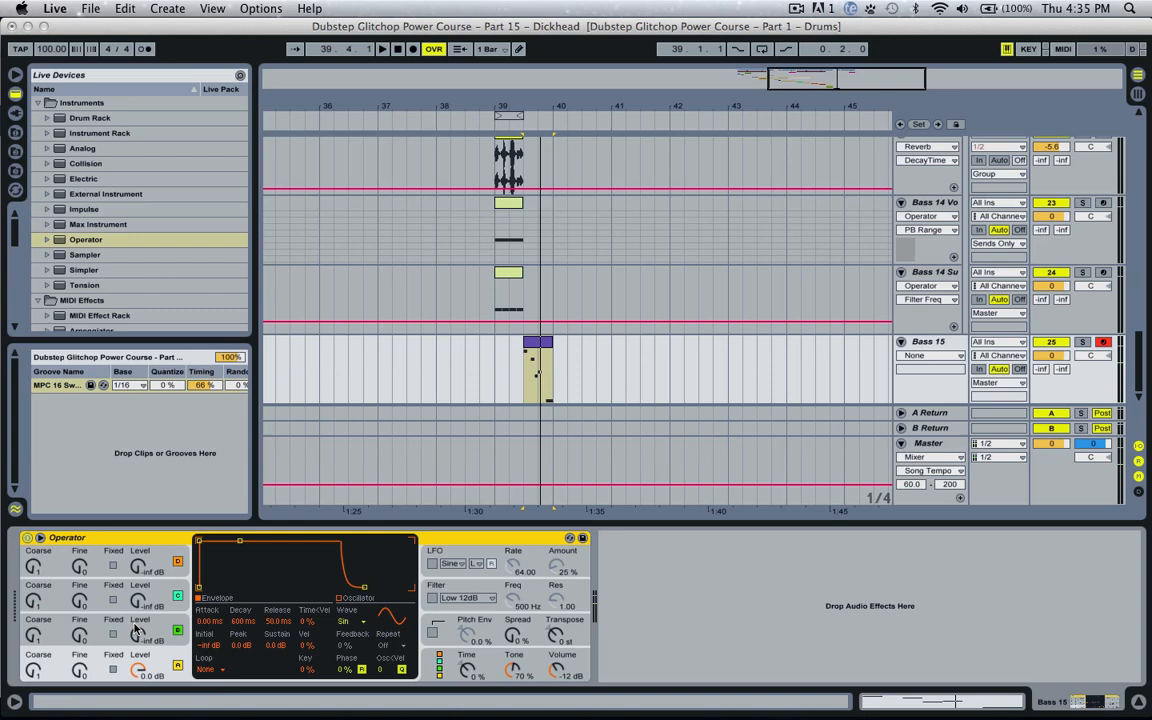
left_click(30, 567)
left_click(82, 577)
key("super+r")
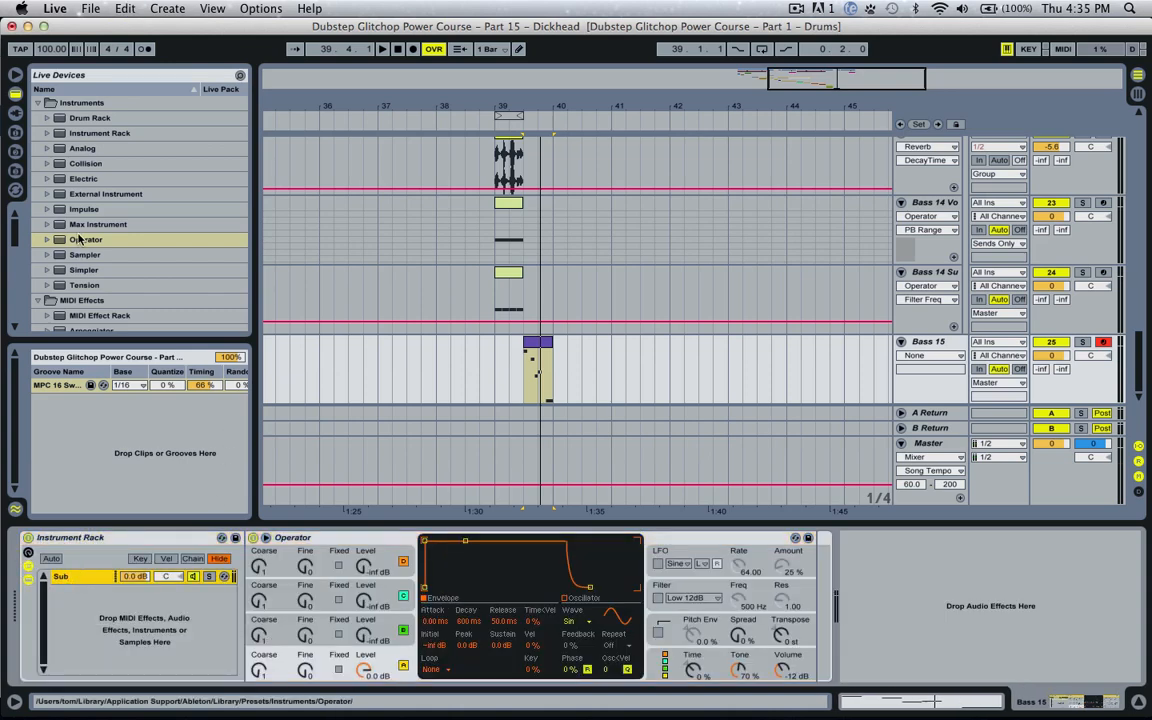
Add a second Operator chain named Whiney to the rack and set its oscillator A Coarse to 4
left_click_drag(82, 242, 66, 594)
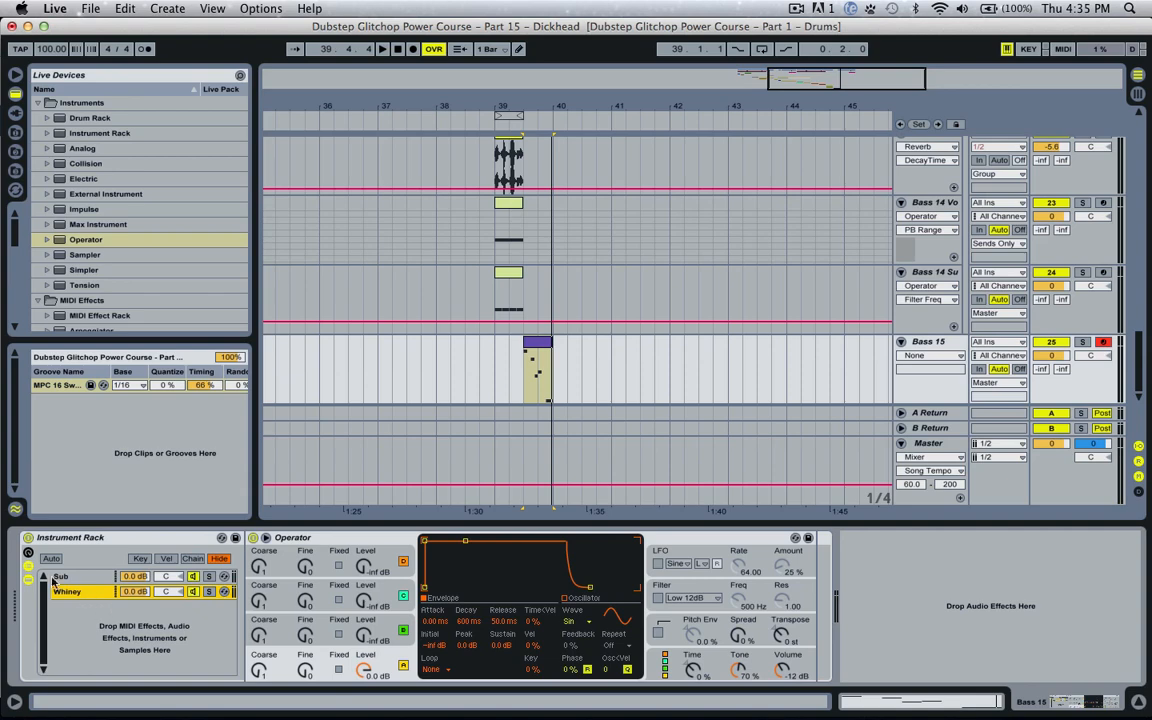
left_click(258, 668)
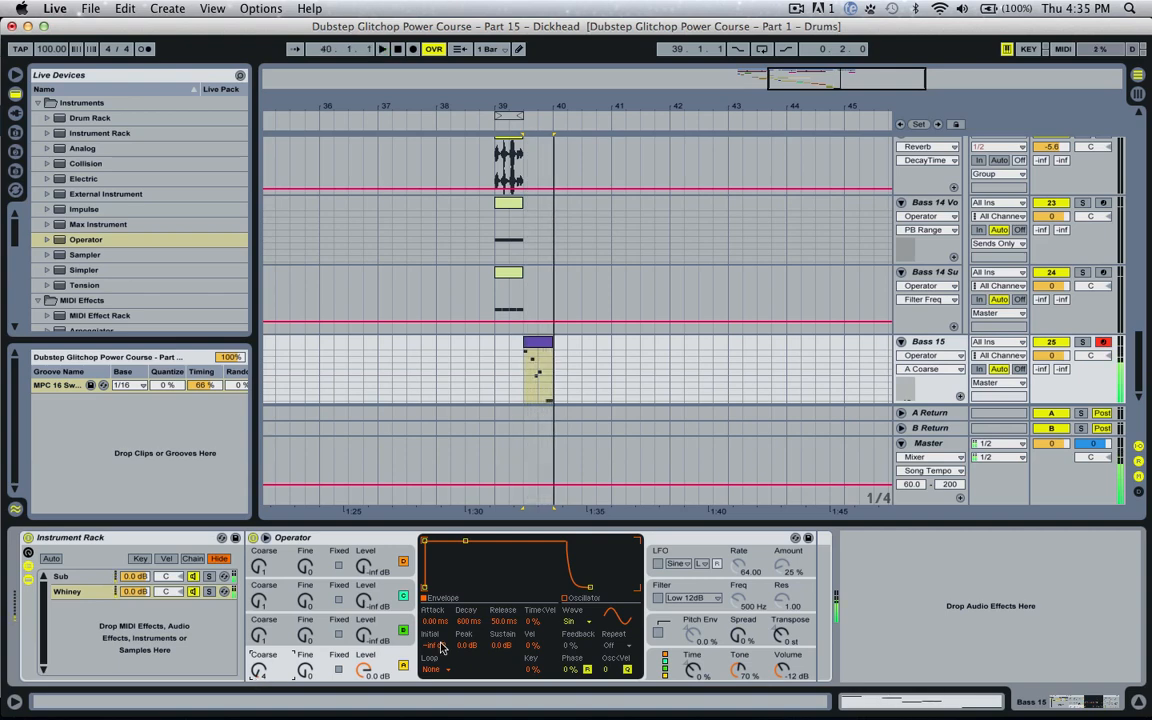
key("space")
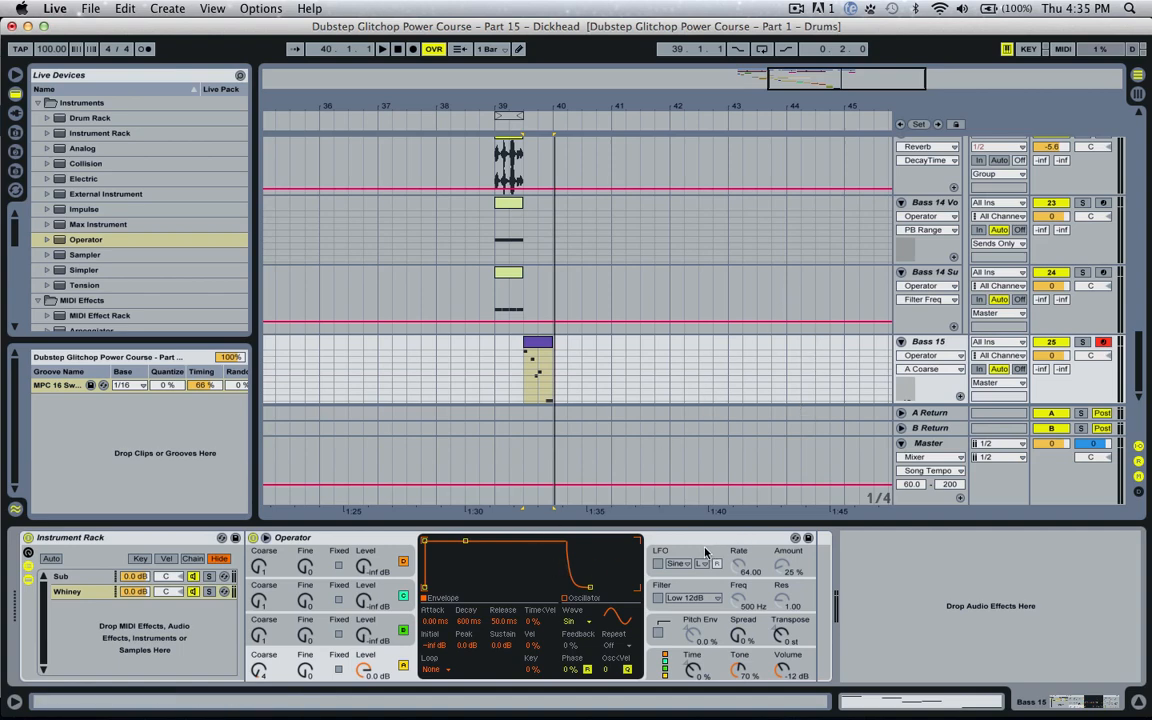
Enable the Whiney Operator's LFO on oscillator A only, with Rate about 103.8 and Amount 28%
left_click(658, 564)
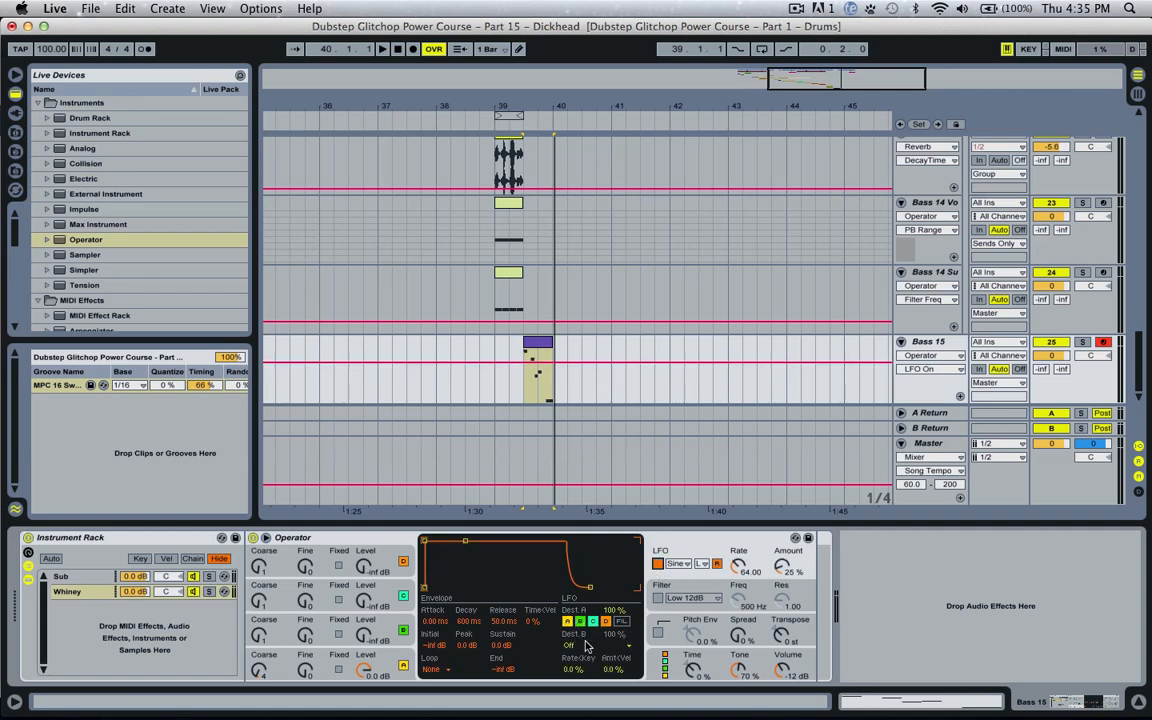
left_click(605, 622)
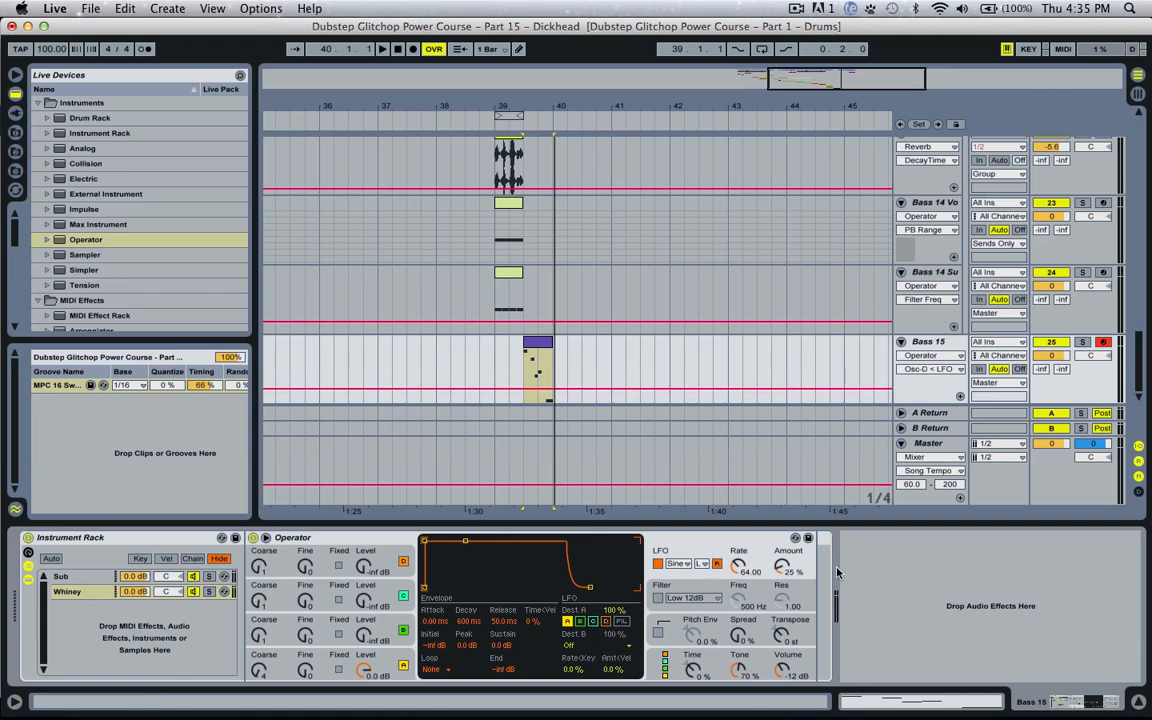
left_click_drag(786, 570, 739, 526)
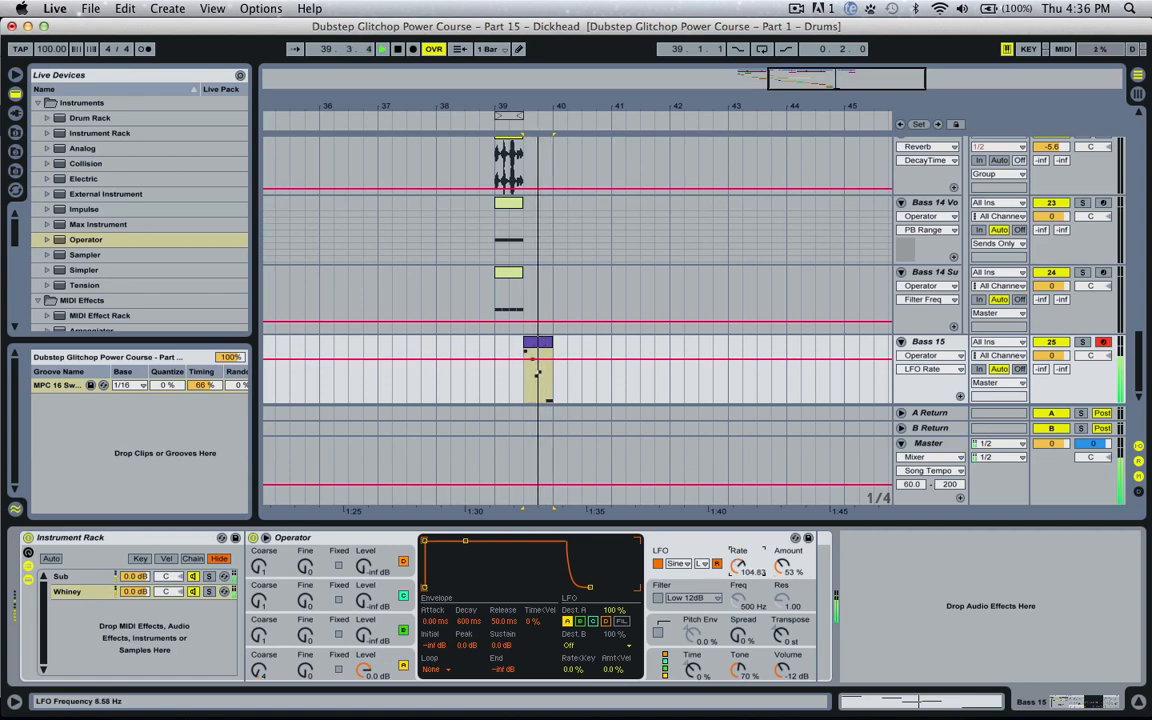
left_click_drag(784, 564, 739, 562)
key("space")
key("space")
key("space")
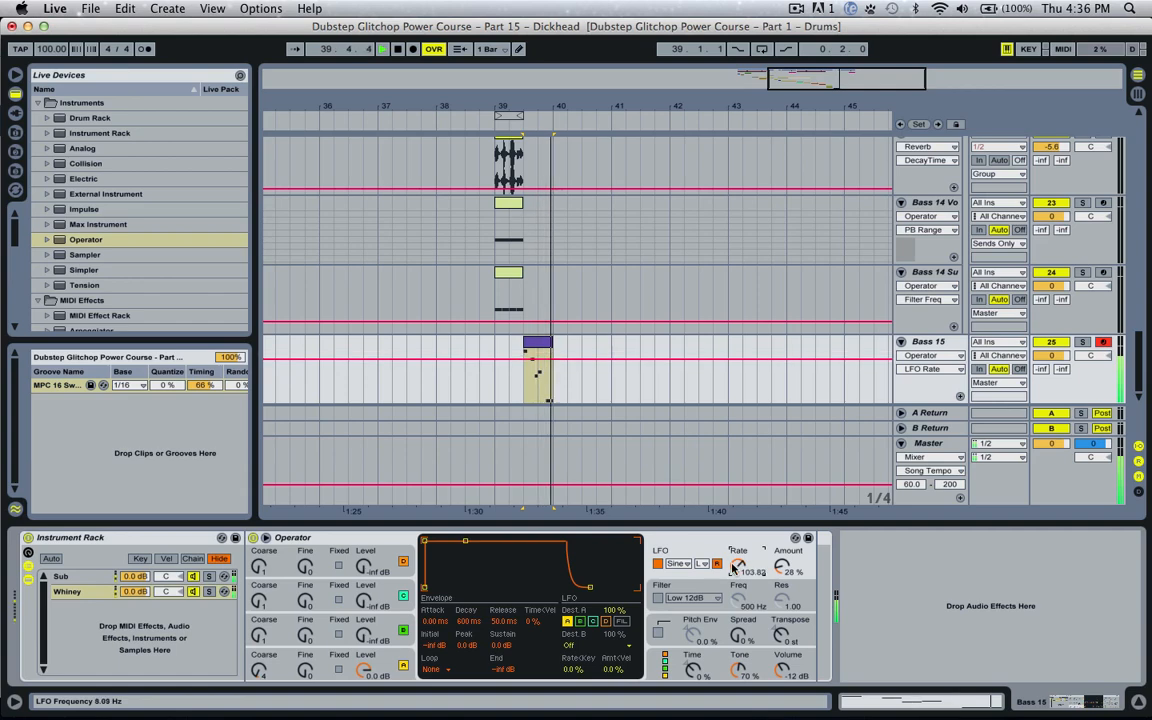
key("space")
Set Whiney's oscillator A Coarse to 8, LFO Amount to 18% and LFO Rate to about 110.8
left_click_drag(262, 678, 262, 664)
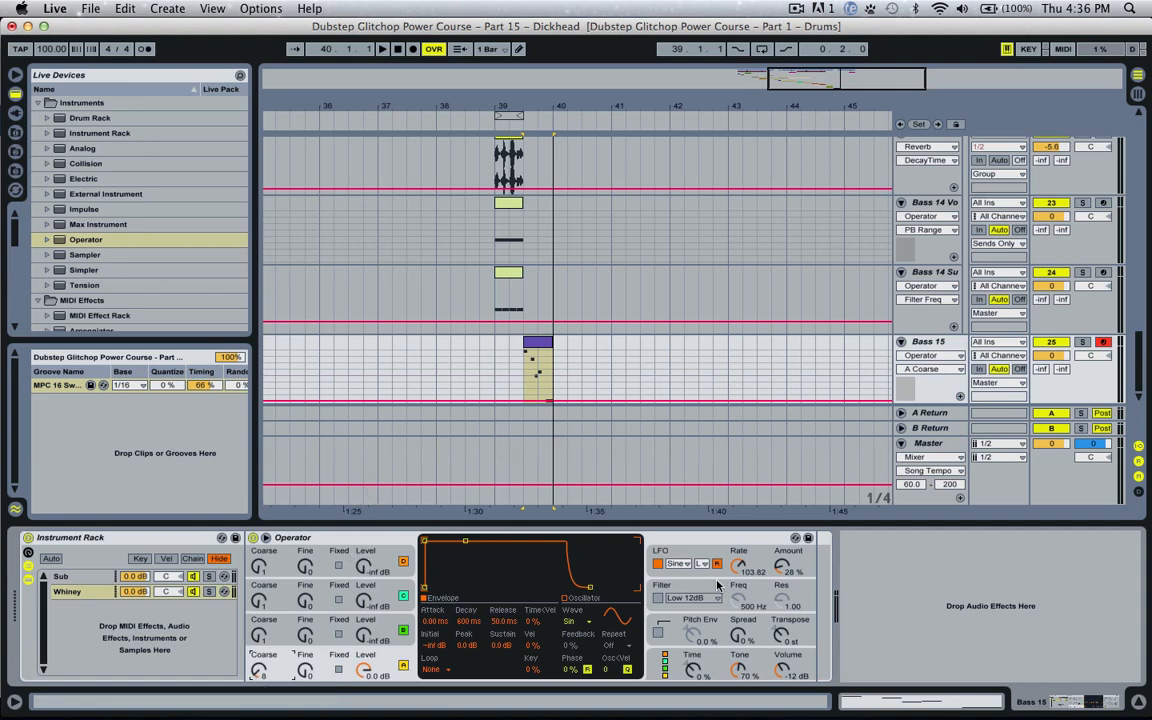
key("space")
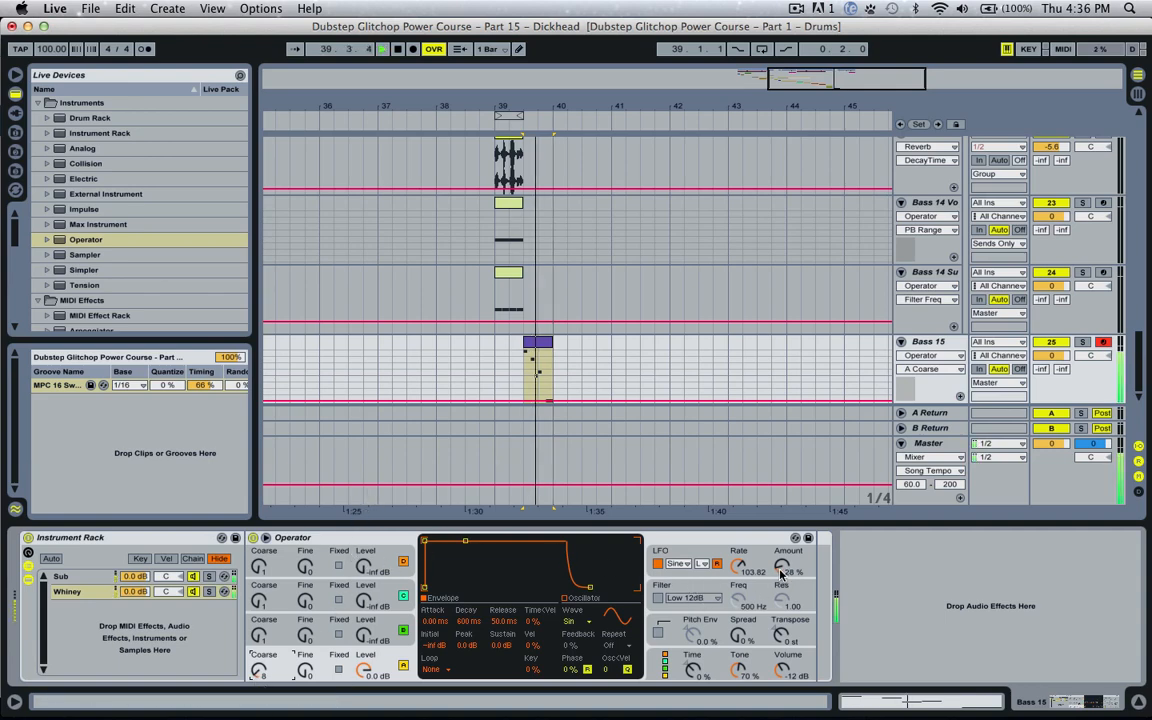
mouse_move(785, 566)
left_mouse_down()
mouse_move(785, 580)
mouse_move(740, 565)
mouse_move(779, 569)
left_mouse_up()
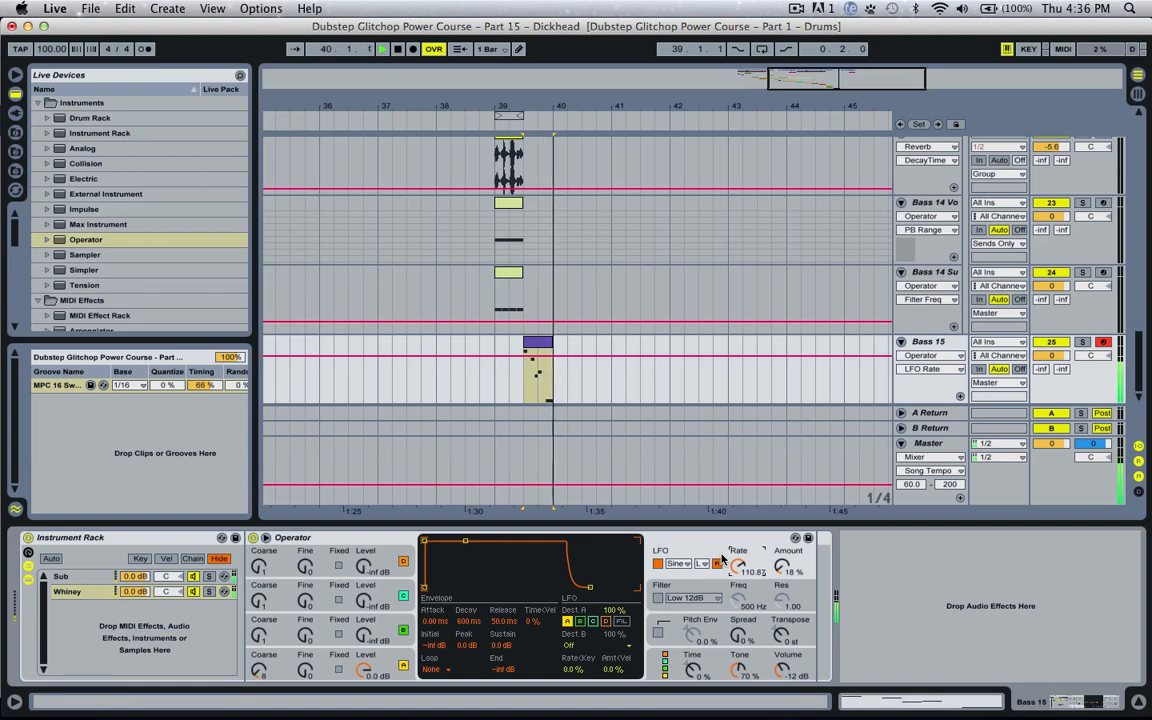
key("space")
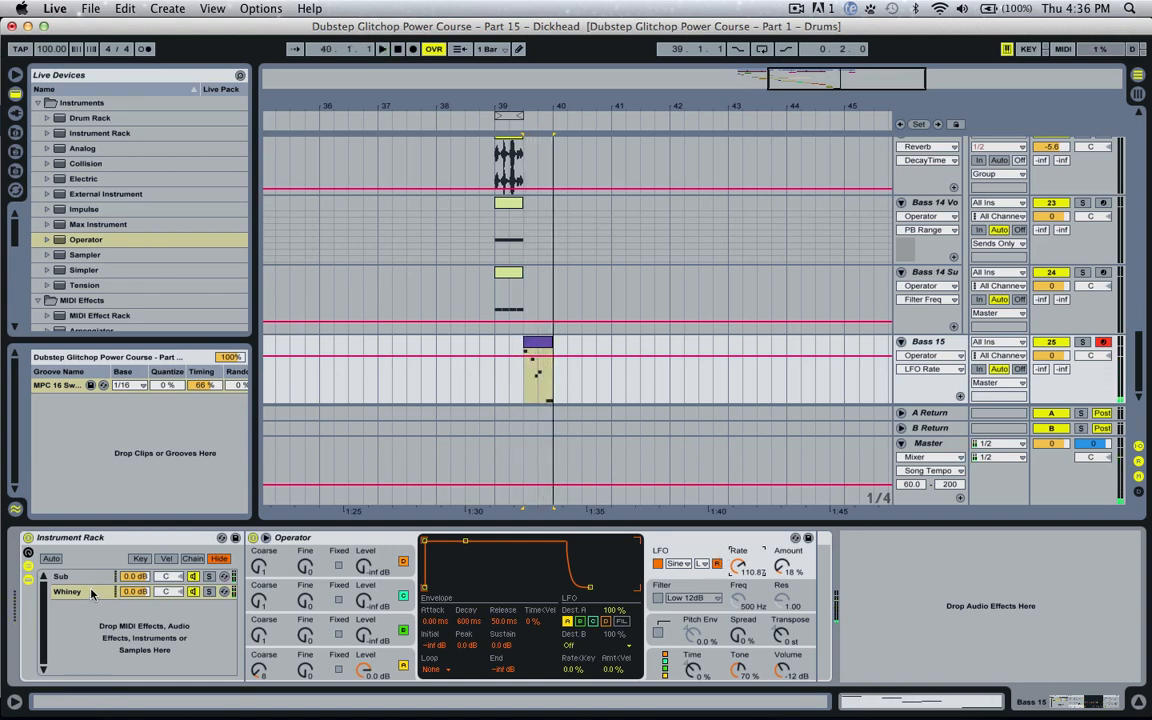
Add a third Operator chain to the Instrument Rack and name it Wub
left_click_drag(76, 240, 77, 606)
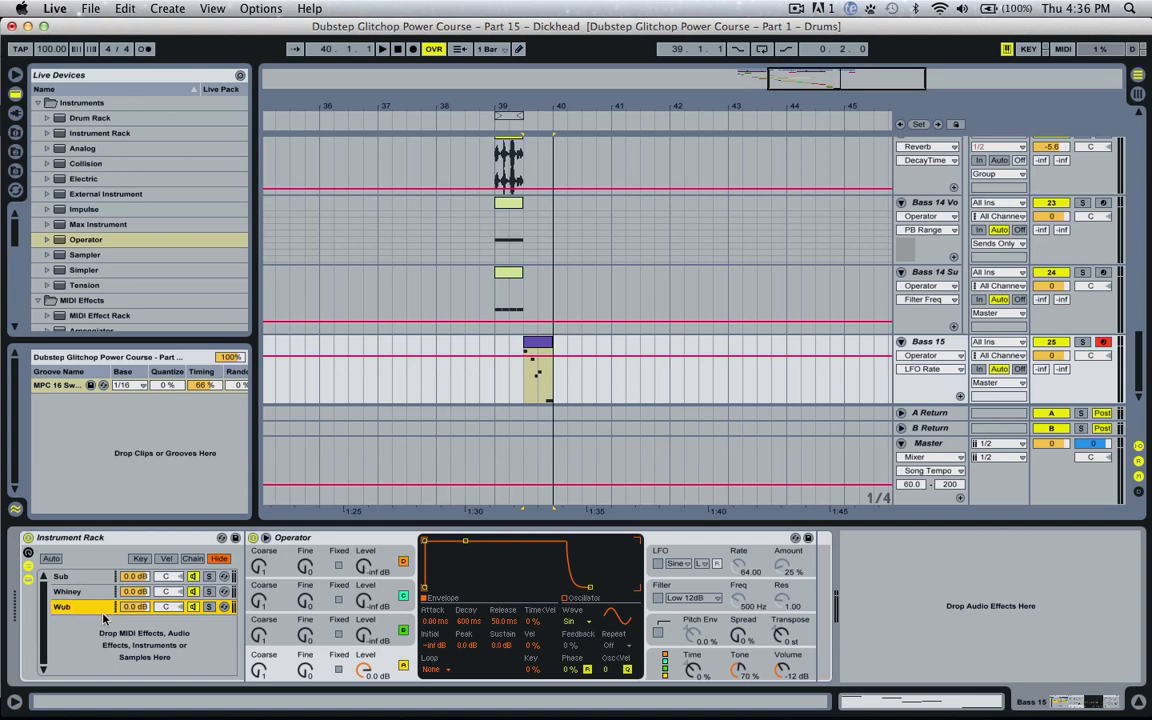
Set the Wub Operator's oscillator A waveform to SwD and audition the loop
left_click(569, 621)
left_click(578, 450)
key("space")
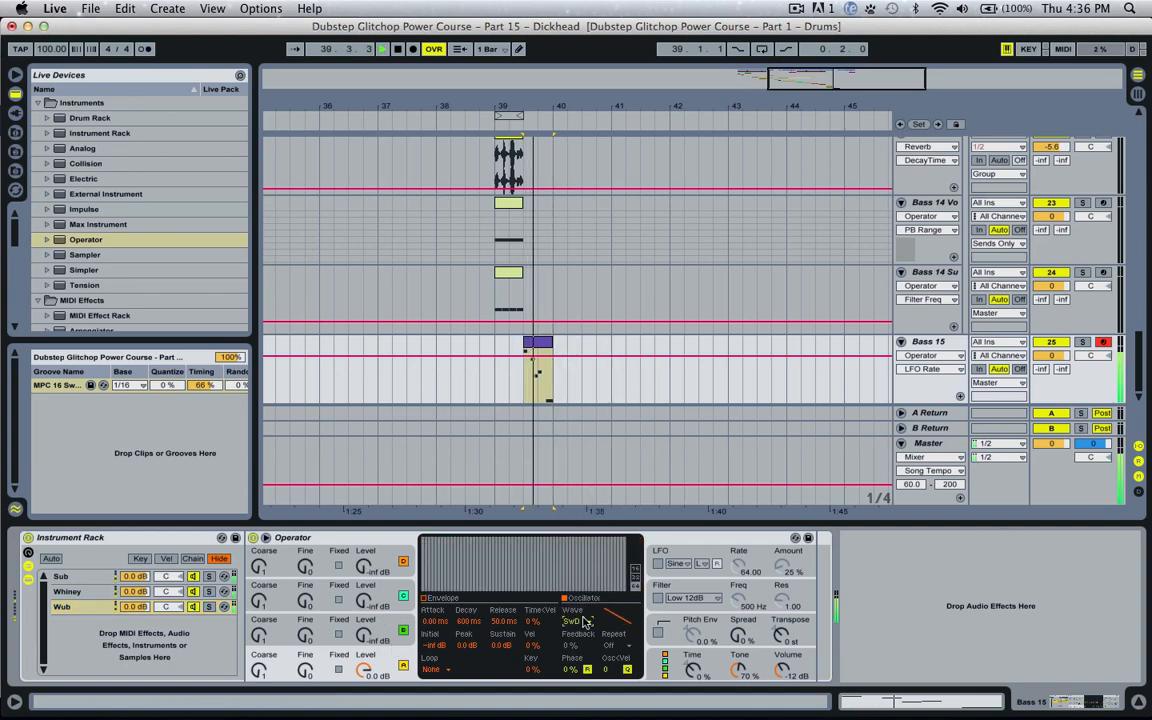
Enable the Wub Operator's Low 12dB filter with Freq at 102 Hz and audition the loop
left_click(650, 604)
key("space")
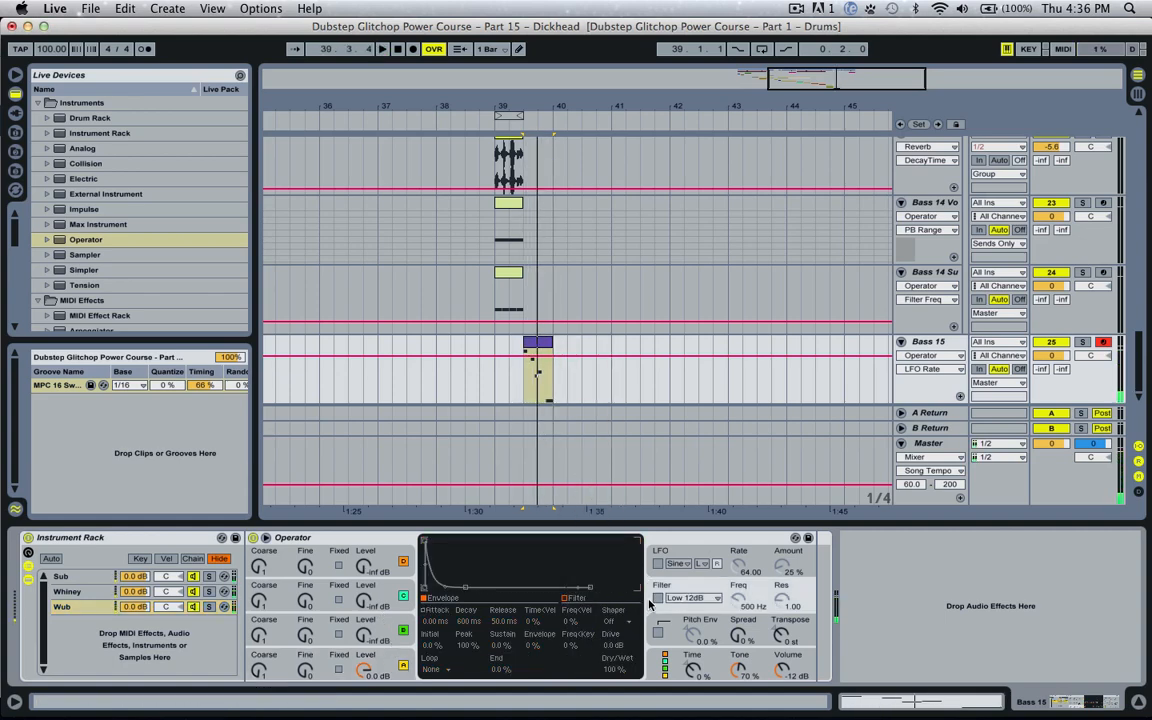
left_click(657, 598)
left_click_drag(738, 601, 738, 670)
key("space")
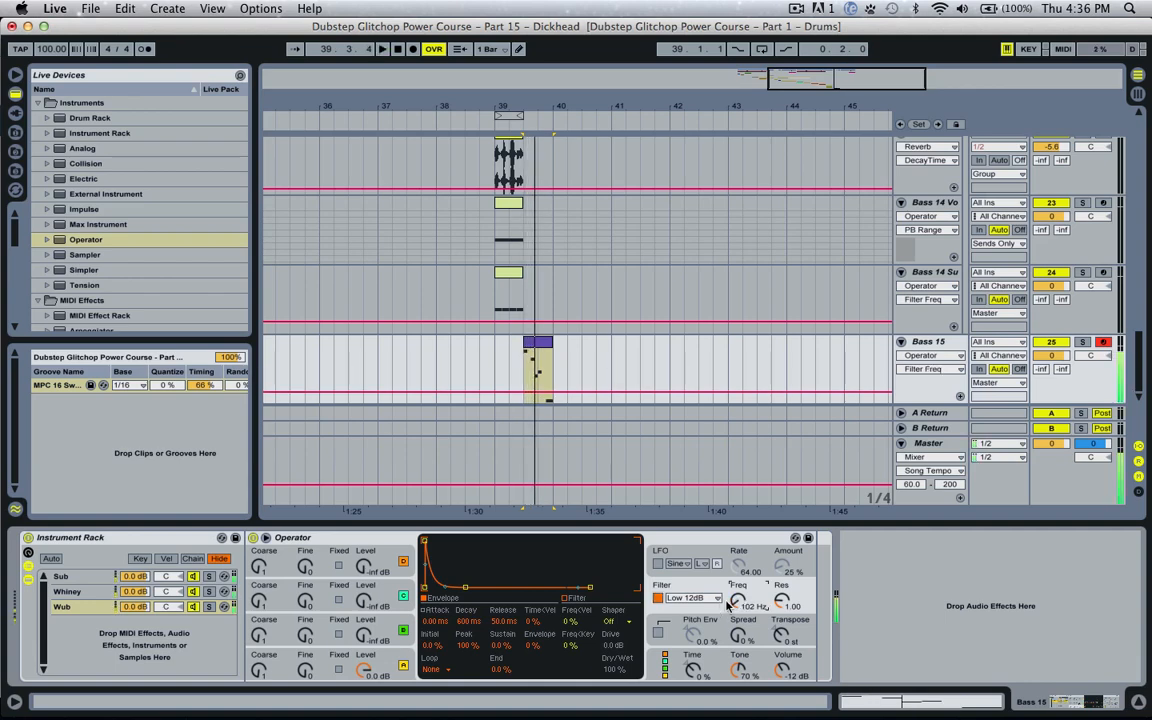
key("space")
key("space")
key("space")
Set Wub's filter Envelope amount to 100% and its filter envelope Attack to 140 ms, auditioning the loop
left_click_drag(503, 646, 530, 577)
key("super+z")
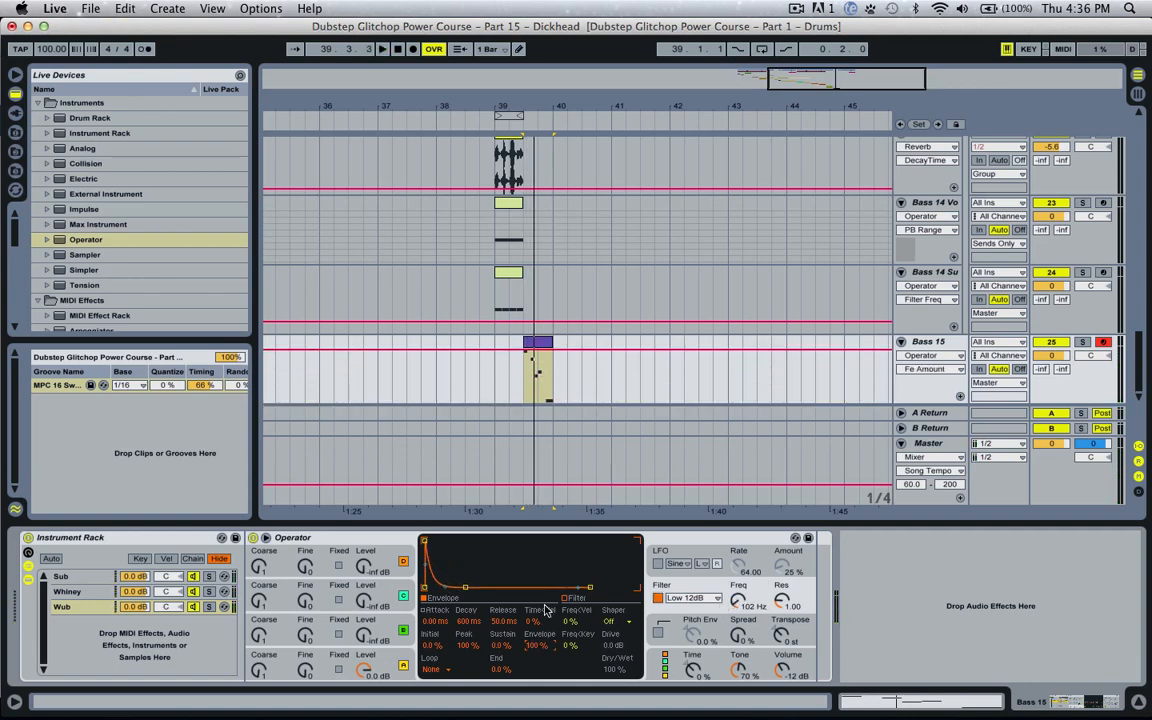
mouse_move(434, 621)
left_mouse_down()
mouse_move(434, 578)
mouse_move(434, 625)
left_mouse_up()
key("space")
key("space")
key("space")
key("space")
key("space")
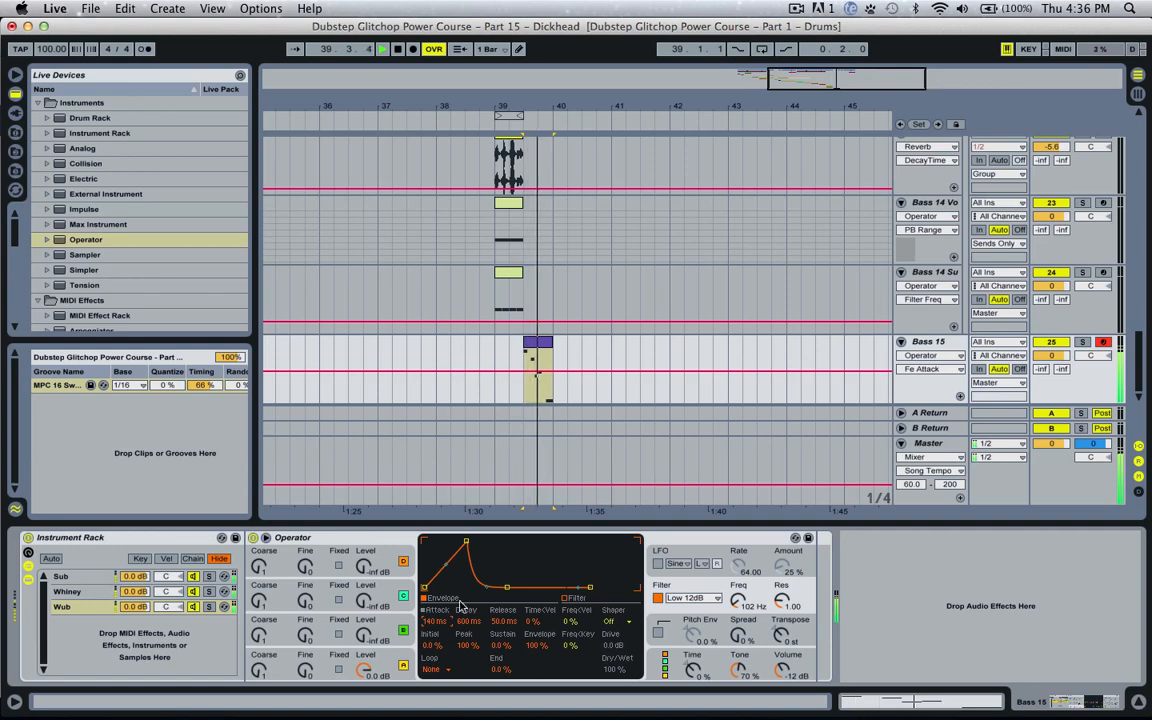
key("space")
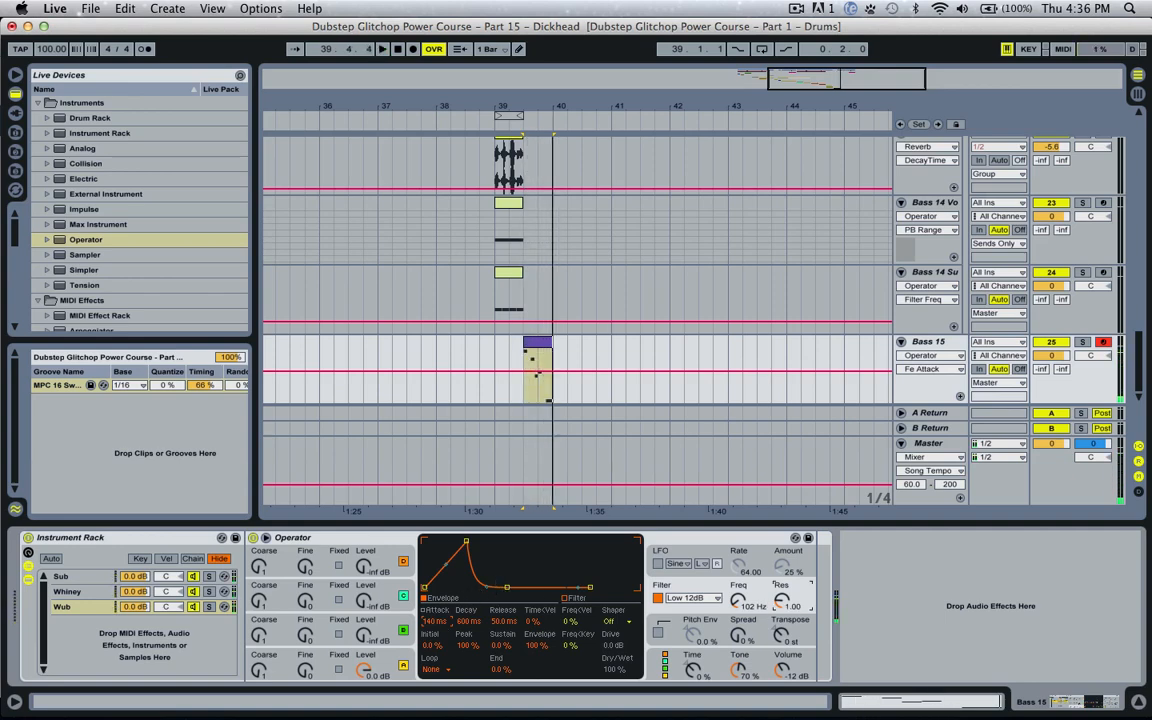
Raise Wub's filter Res to 2.94 and shorten the filter envelope Attack to about 118 ms
mouse_move(774, 584)
left_mouse_down()
mouse_move(774, 560)
mouse_move(781, 590)
left_mouse_up()
key("space")
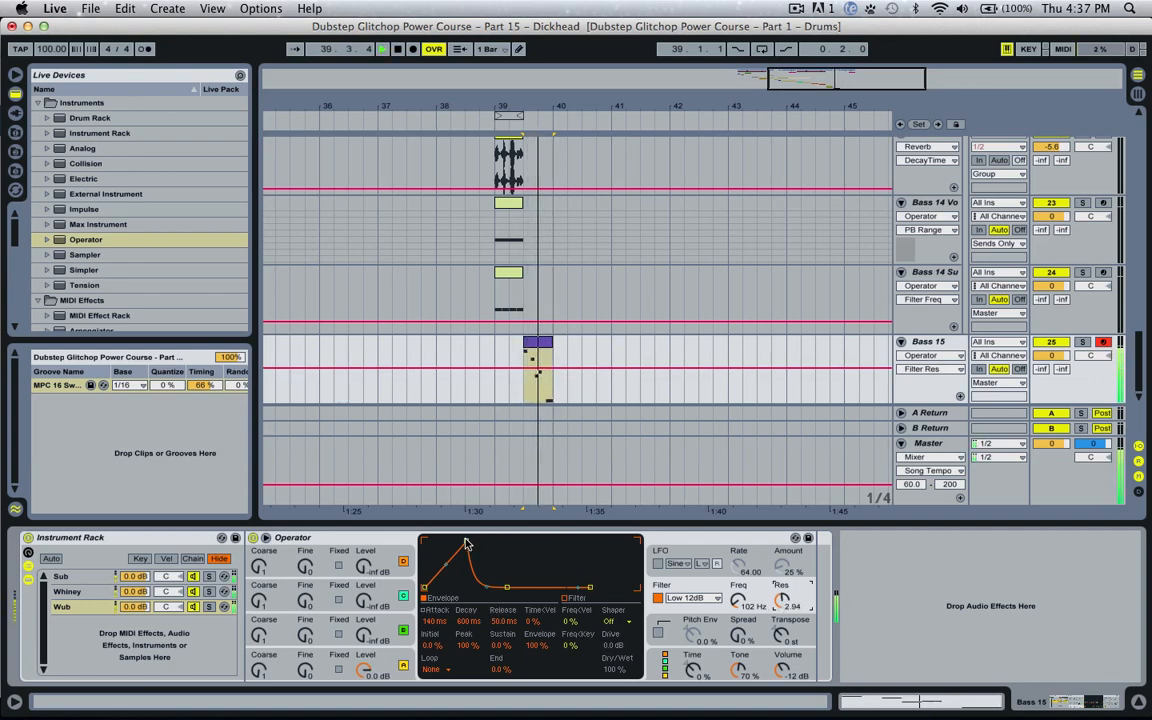
left_click_drag(466, 541, 462, 541)
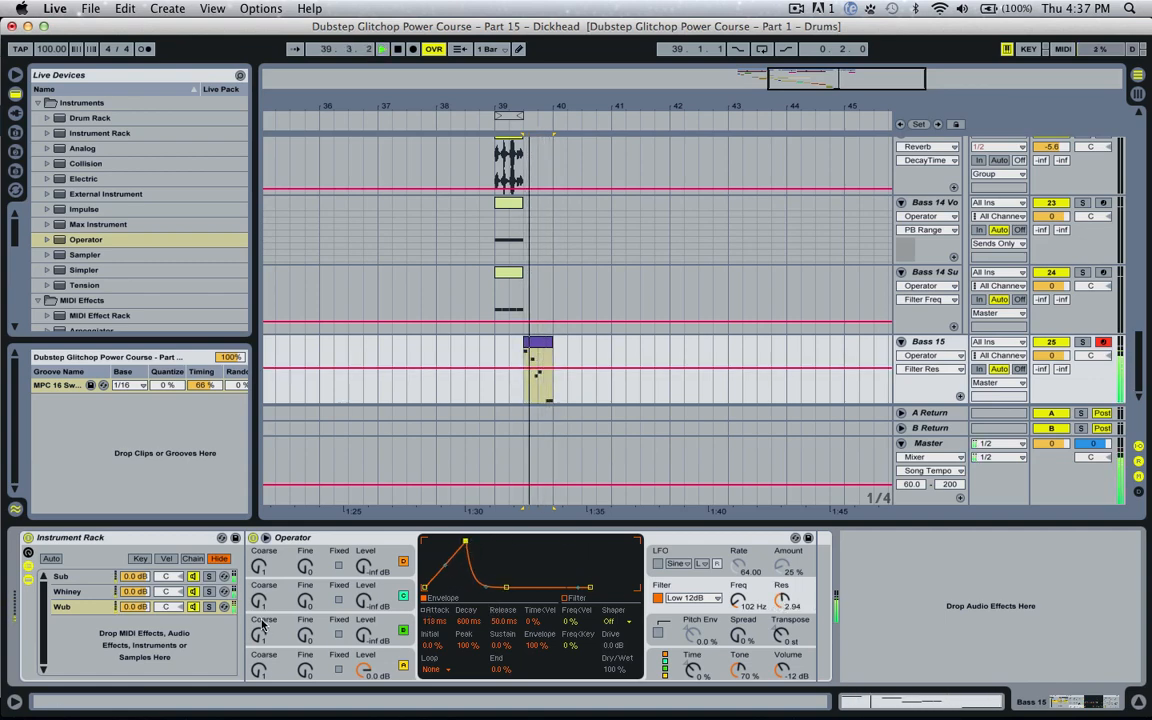
key("space")
Set Wub's oscillator A Coarse to 2 and audition the loop
left_click(258, 669)
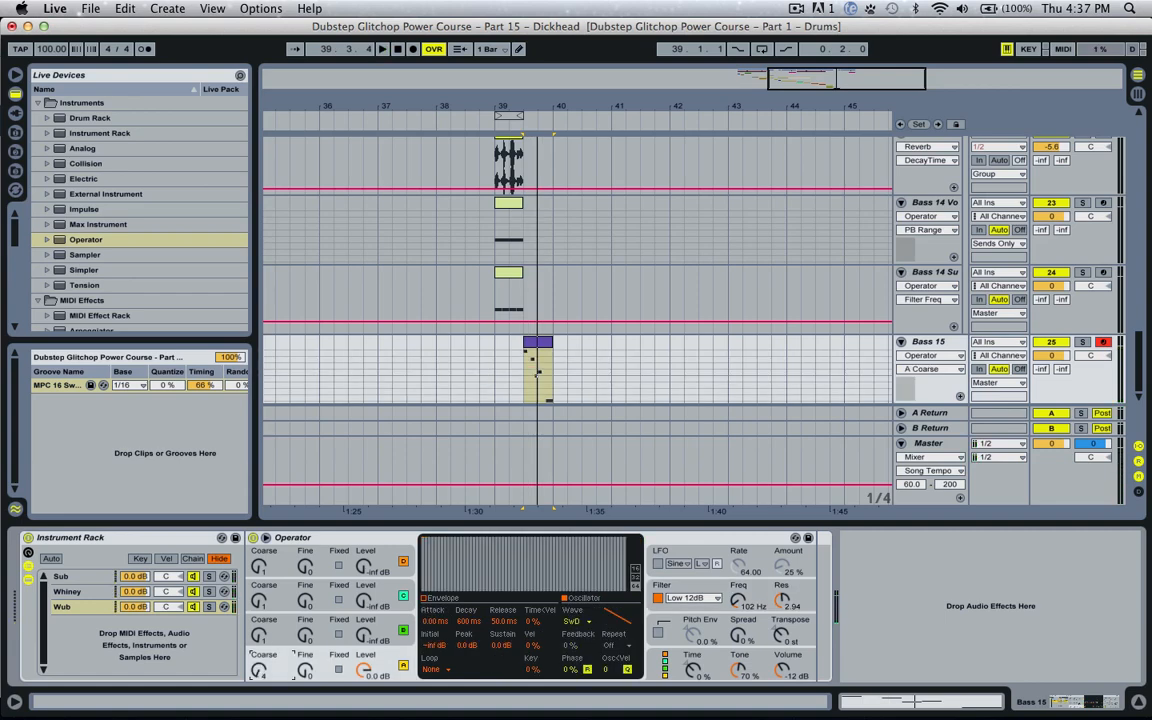
key("space")
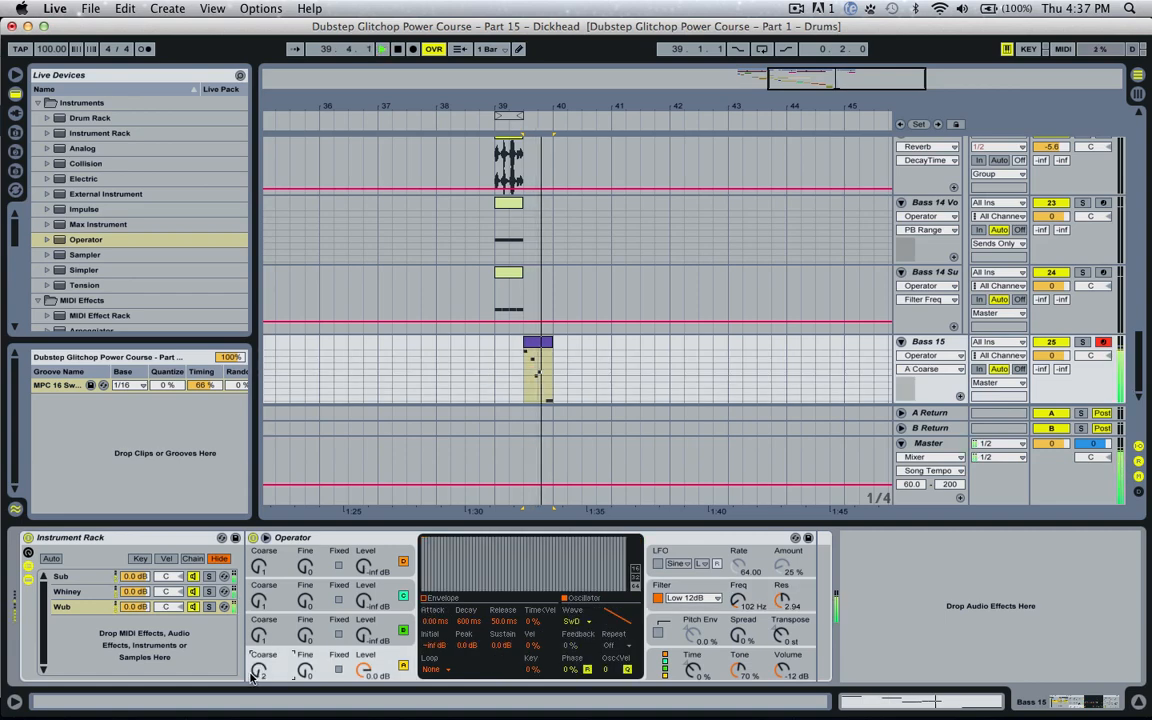
key("space")
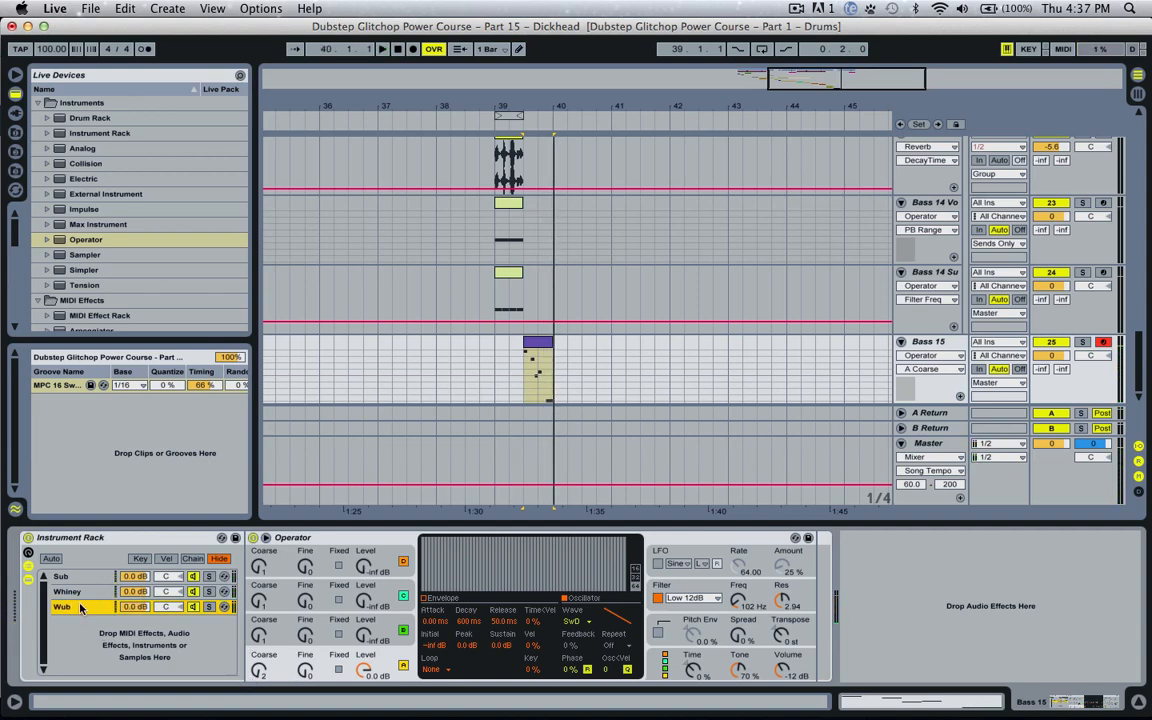
Group Wub's Operator into a nested Instrument Rack
left_click(330, 540)
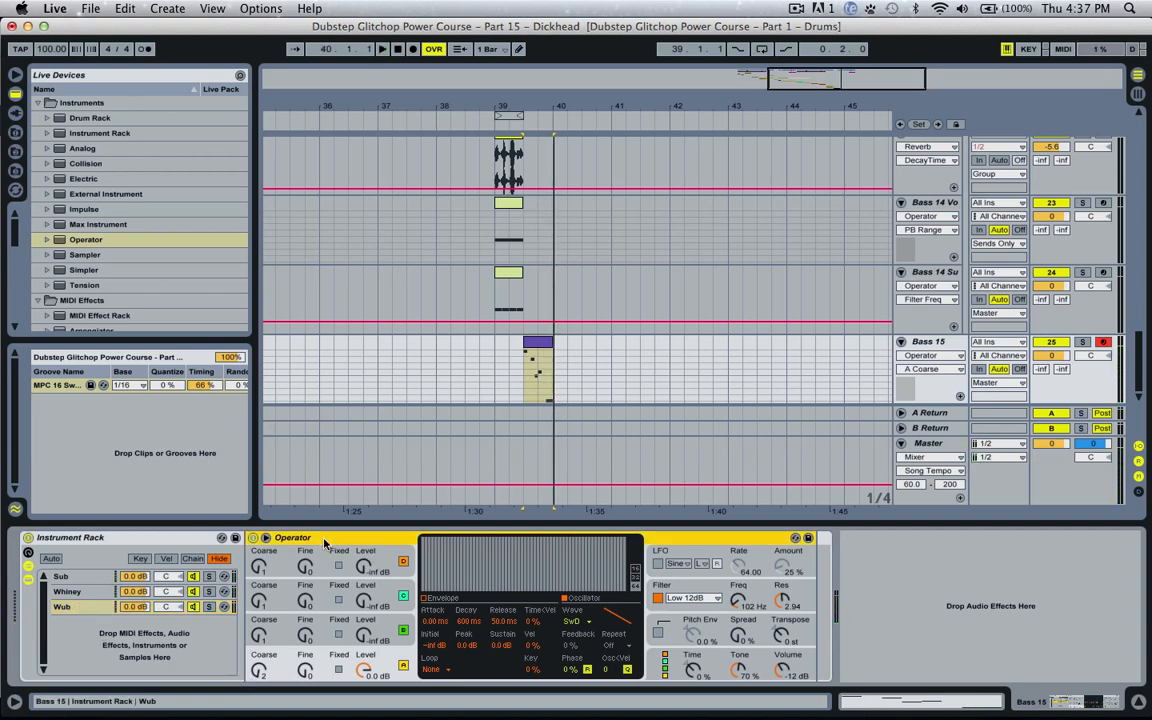
right_click(330, 540)
left_click(358, 624)
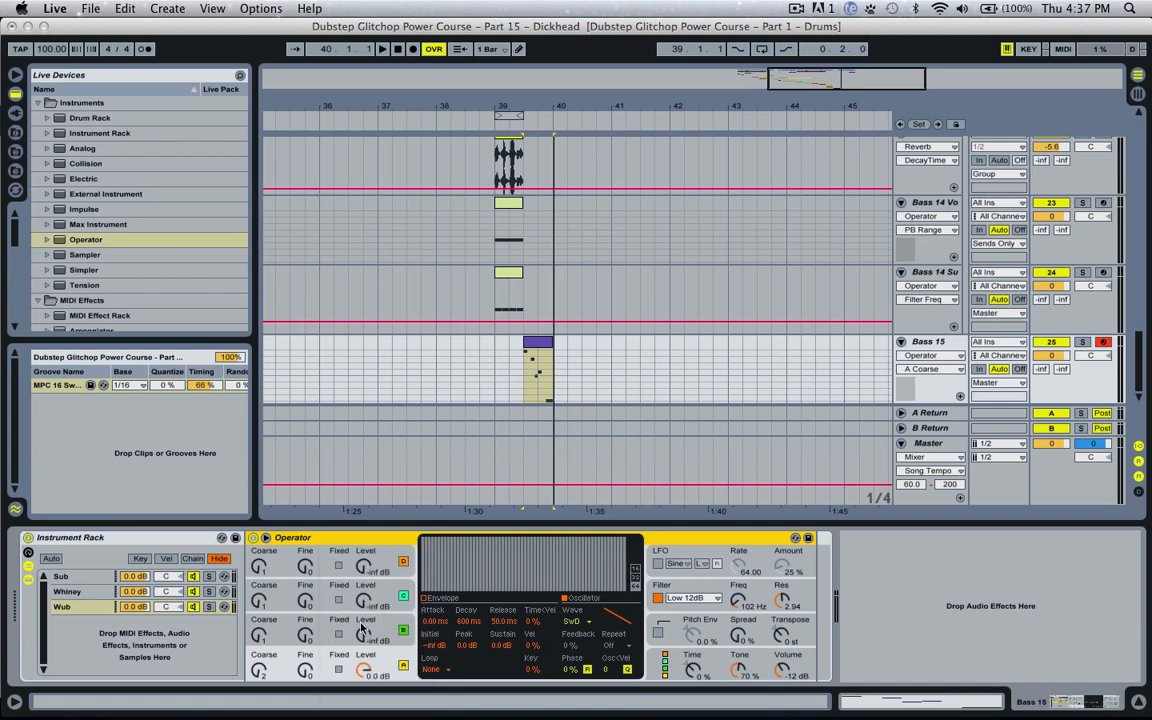
key("super+g")
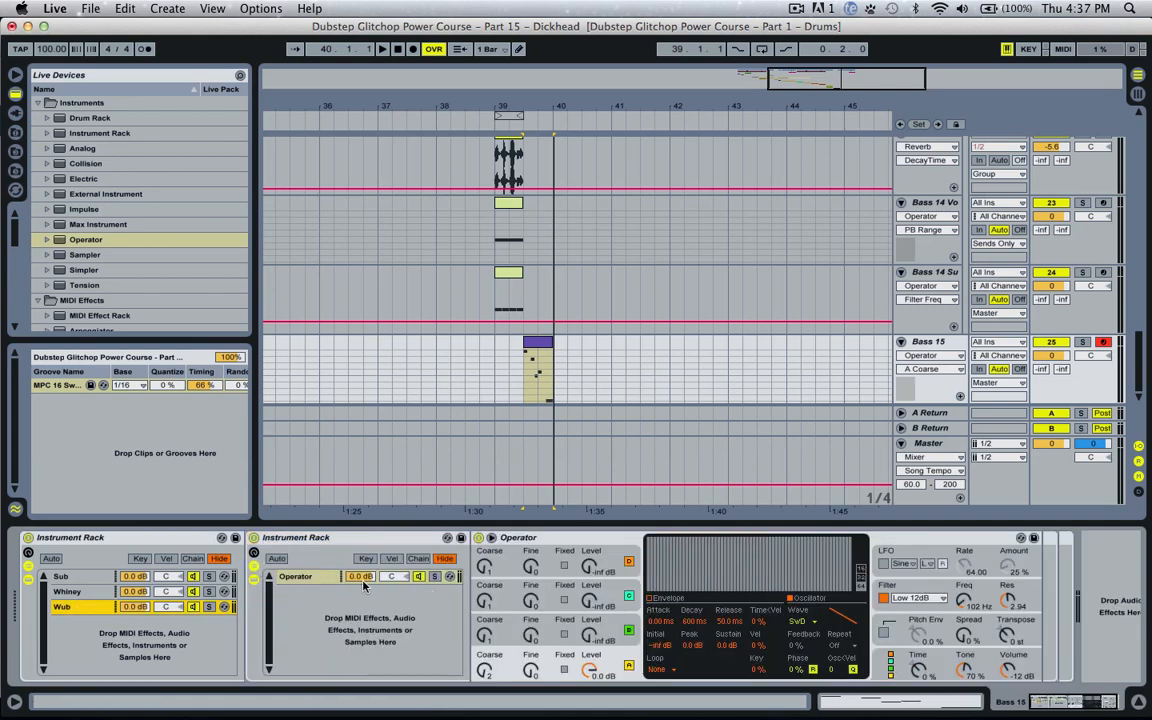
Duplicate the nested rack's Operator chain and name the two chains Wub L and Wub R
key("super+d")
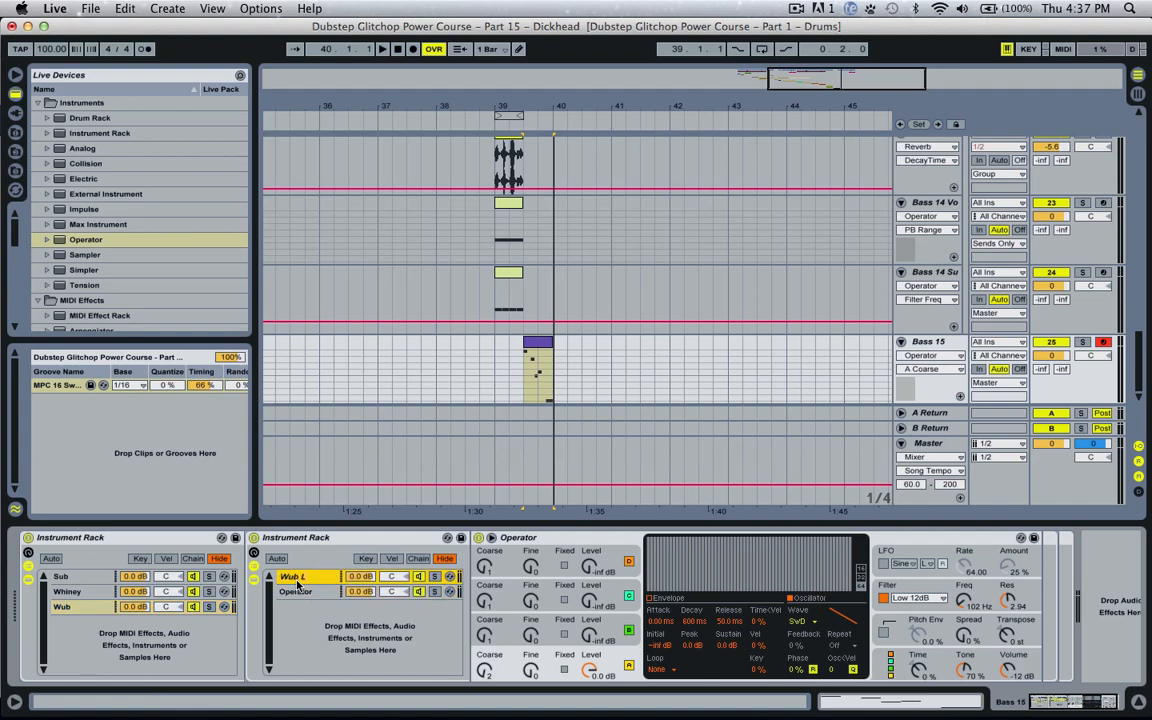
key("Tab")
key("Tab")
left_click(300, 592)
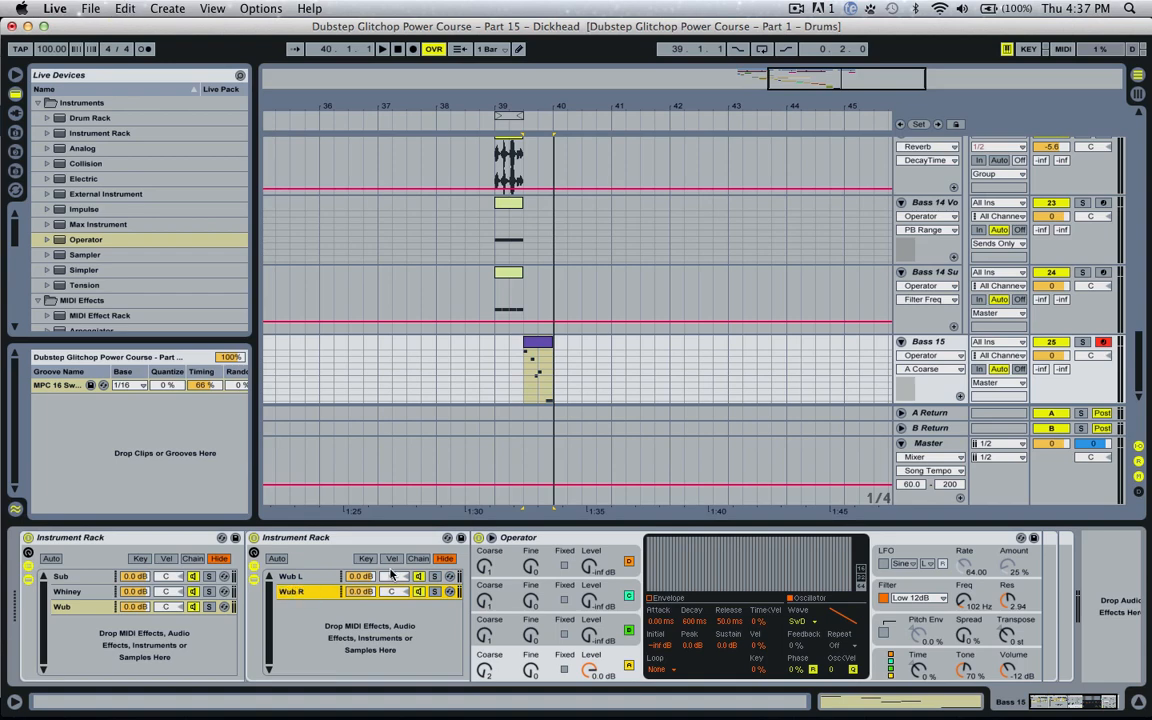
Pan the Wub L chain to 50L and the Wub R chain to 50R
left_click_drag(389, 579, 391, 510)
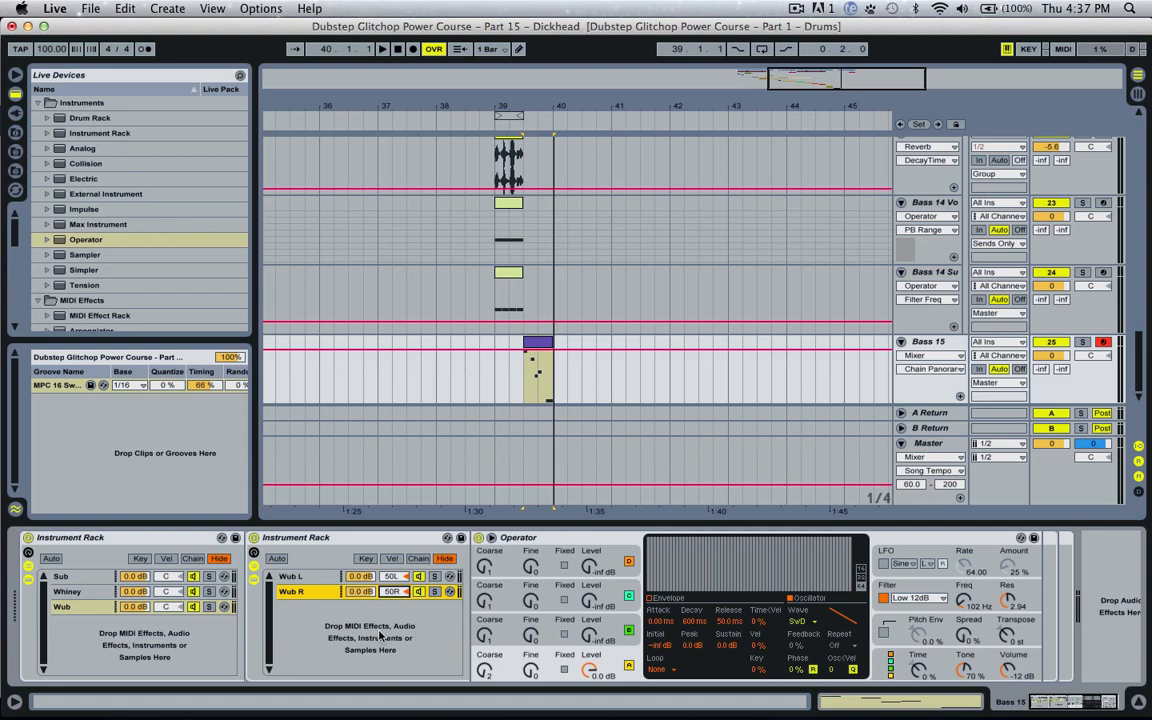
left_click(300, 577)
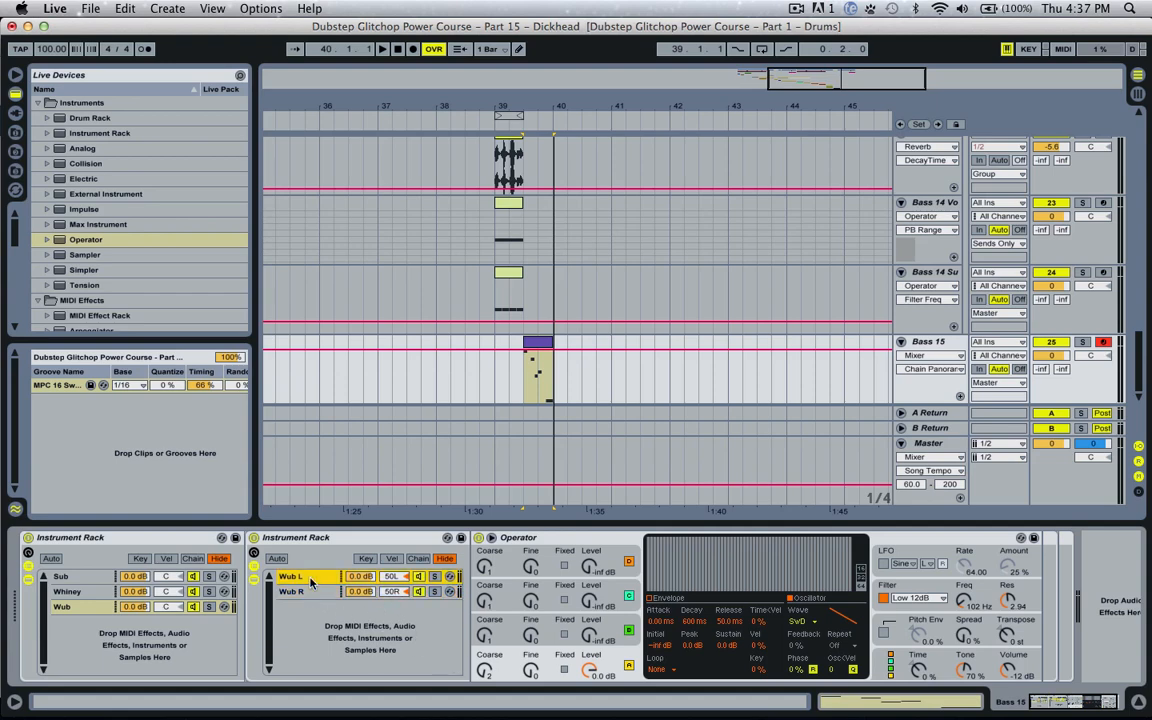
left_click(293, 591)
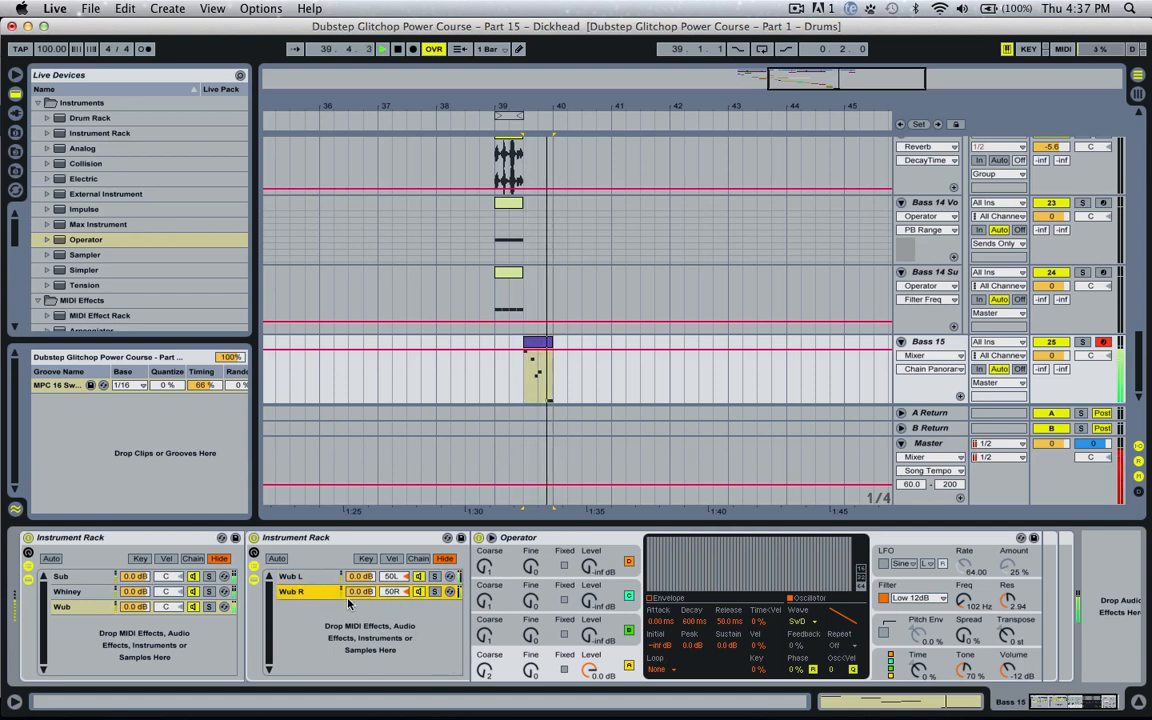
Set Wub R's filter envelope Attack to 33.6 ms and lengthen its Decay
left_click(893, 597)
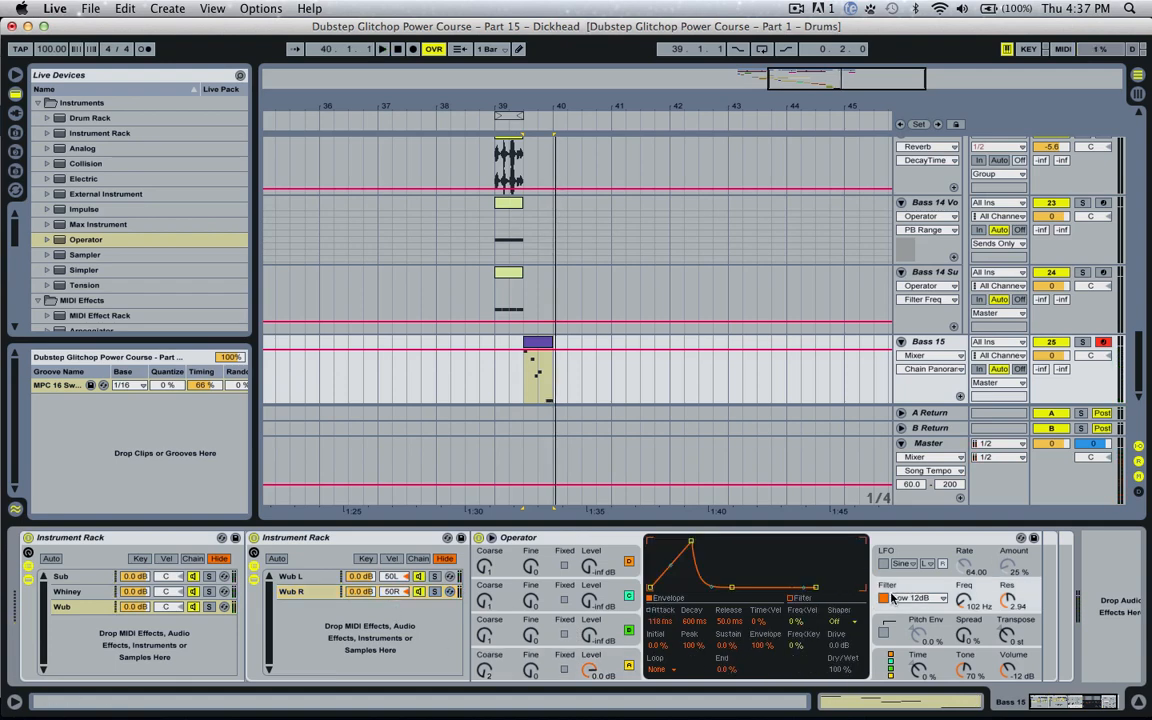
left_click_drag(661, 621, 686, 592)
key("space")
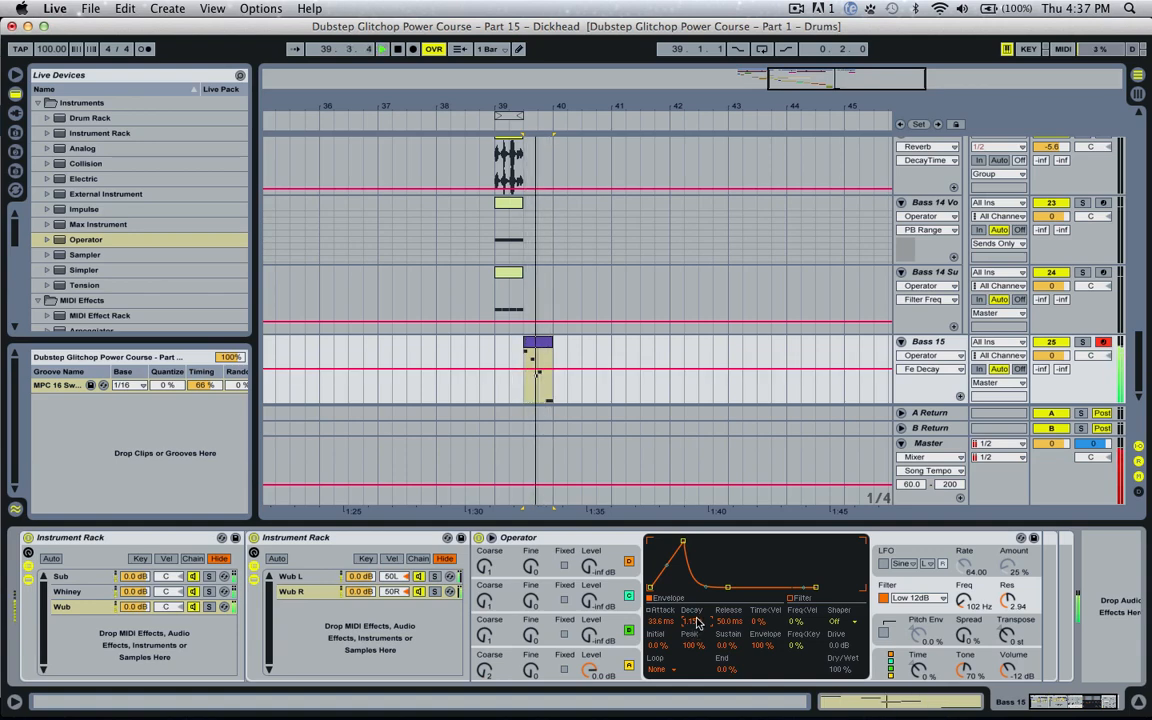
Detune Wub R by setting its oscillator A Fine to 15
key("space")
left_click_drag(530, 673, 530, 667)
key("space")
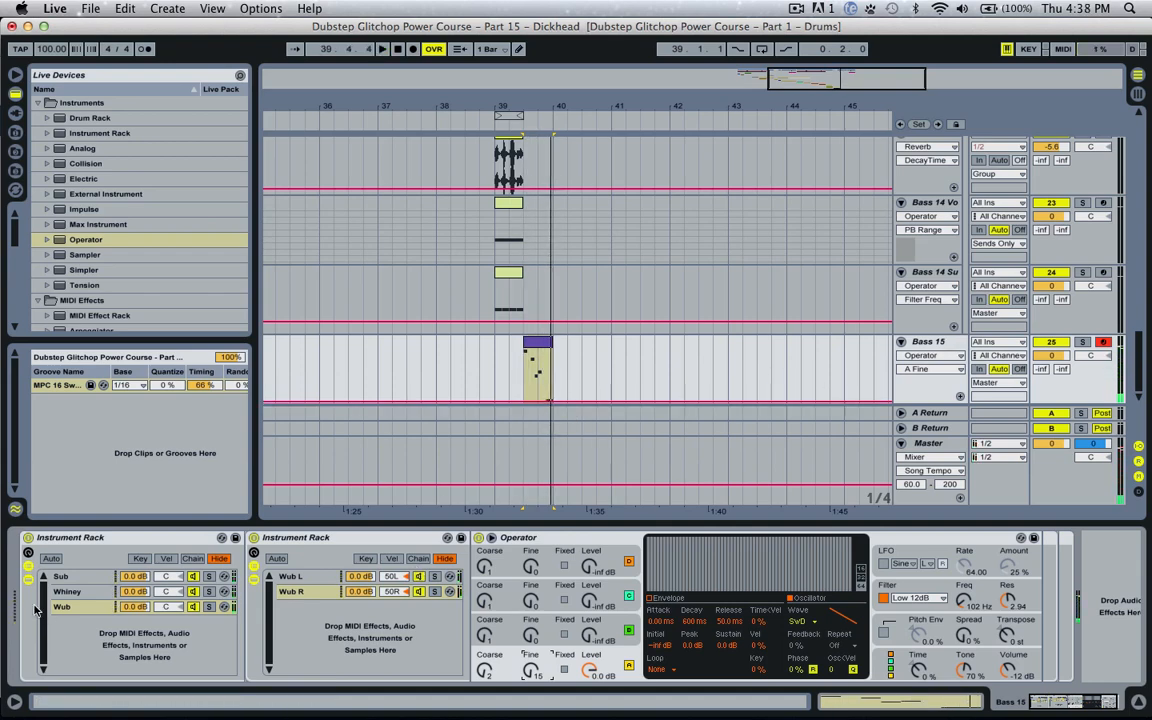
Enable the Sub Operator's Pitch Env at 89% with Initial +12 st, Peak +31 st and Decay 206 ms
left_click(62, 577)
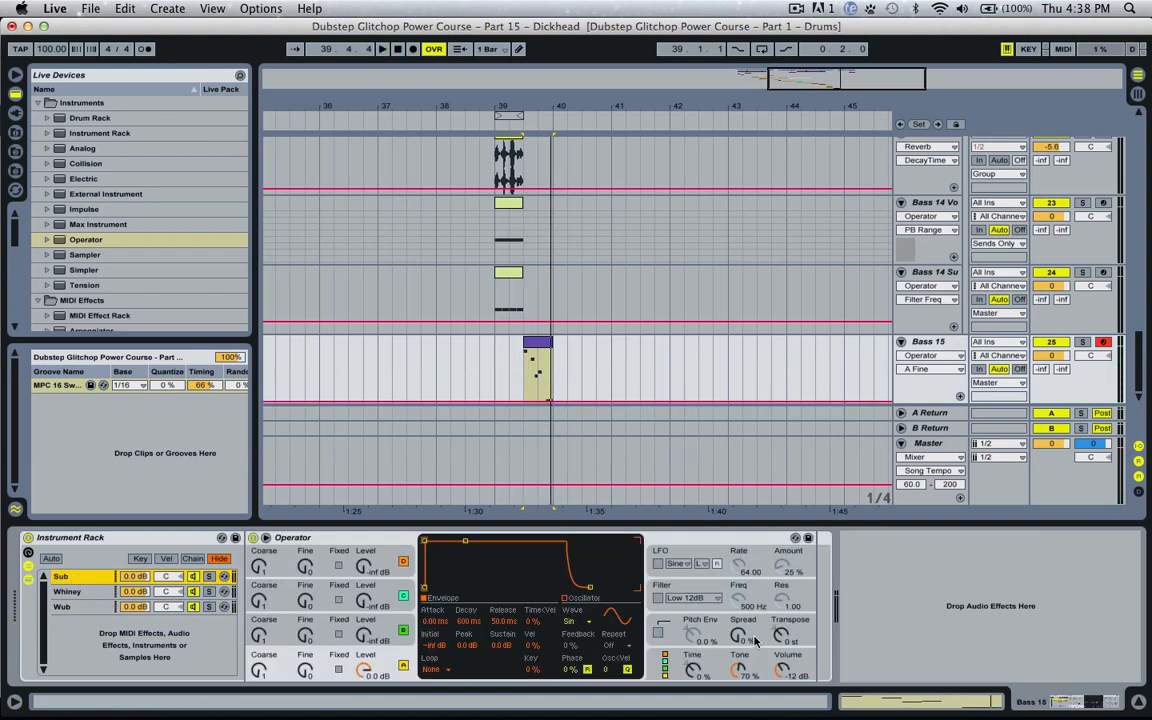
left_click(668, 622)
left_click(659, 633)
left_click_drag(692, 634, 692, 555)
left_click_drag(468, 622, 430, 582)
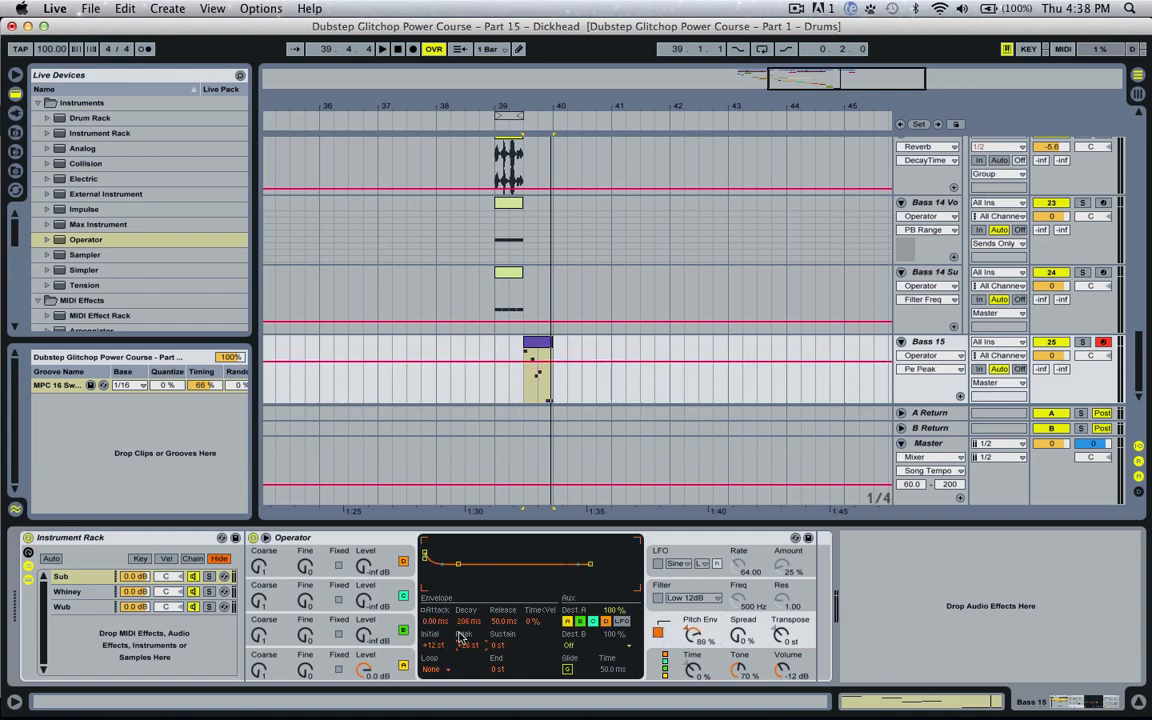
key("space")
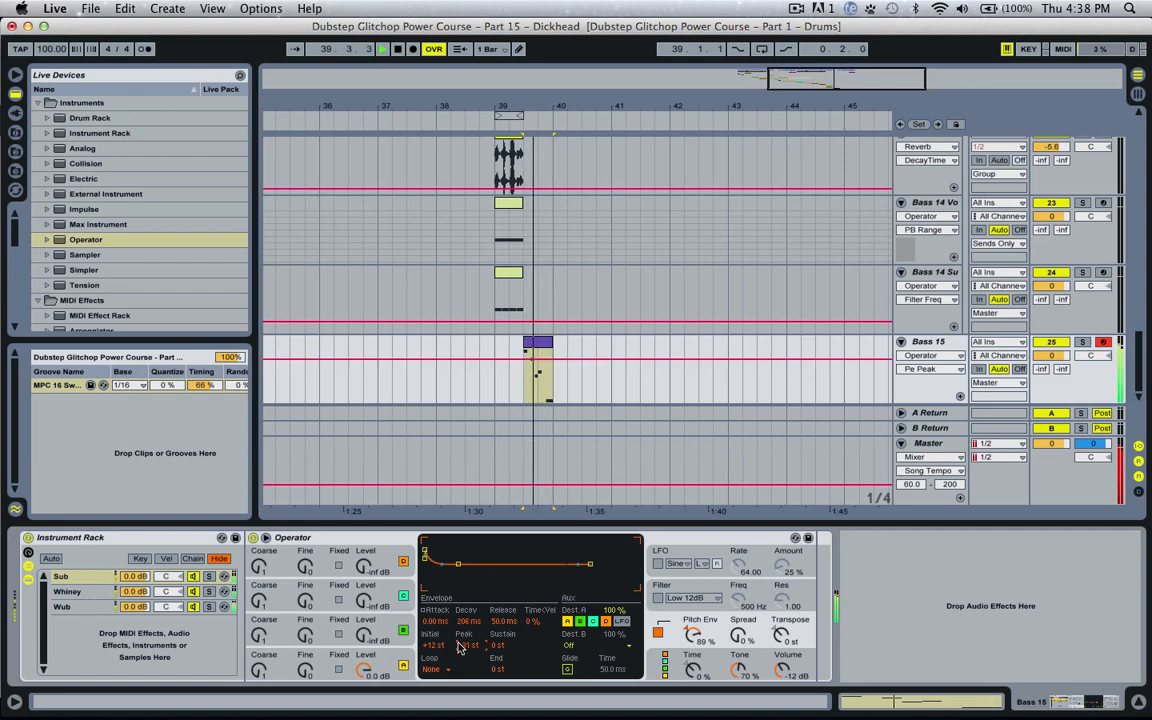
Lower the chain volumes to -2.4 dB for Whiney and -13.0 dB for Wub
key("space")
mouse_move(134, 592)
left_mouse_down()
mouse_move(134, 642)
mouse_move(134, 587)
left_mouse_up()
key("space")
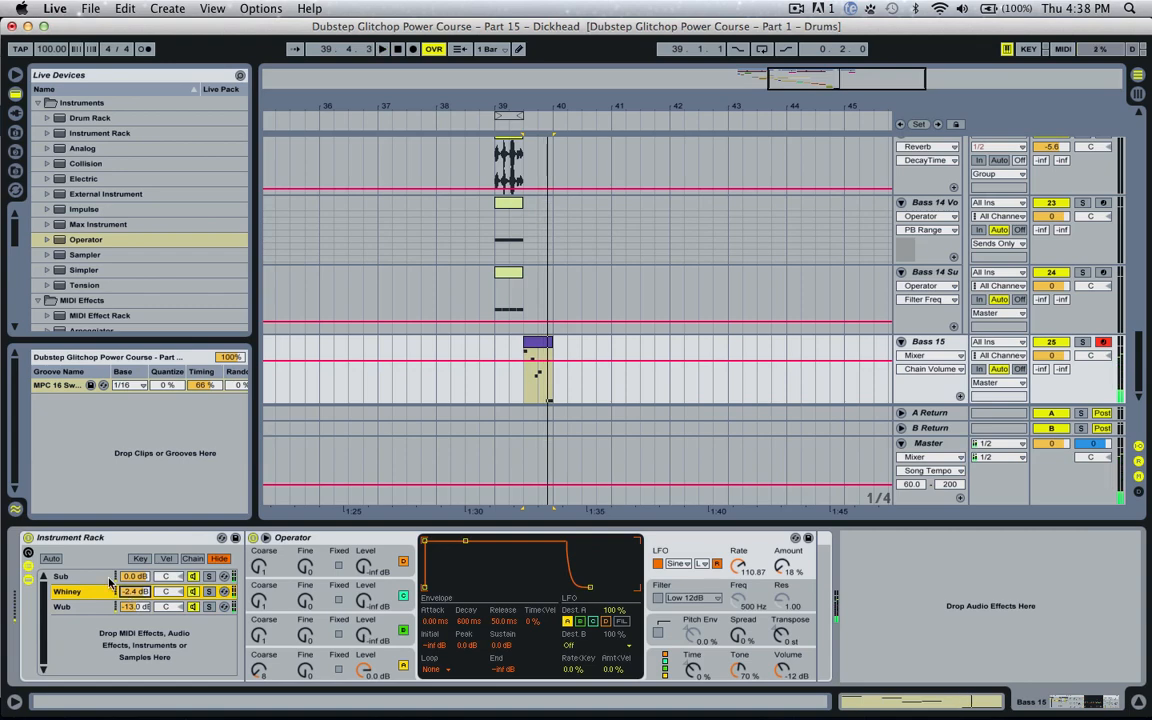
Solo the Sub chain and shorten its pitch envelope Decay to 52.1 ms while auditioning the loop
left_click(120, 578)
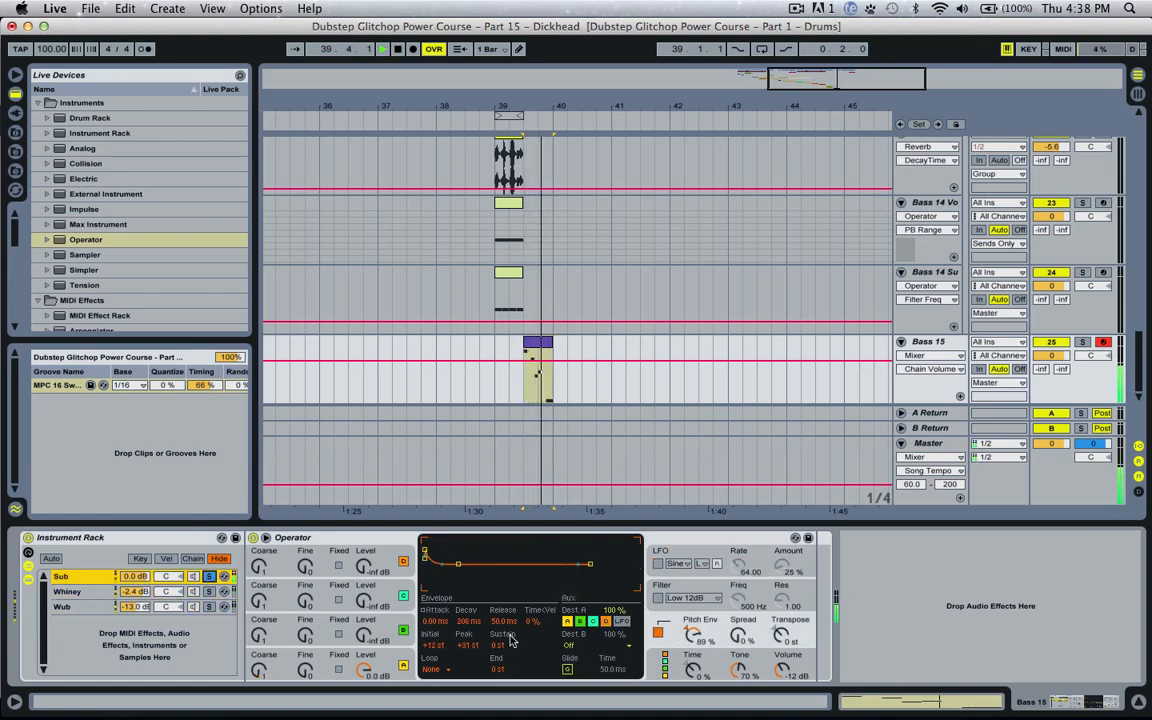
left_click_drag(468, 622, 468, 651)
key("space")
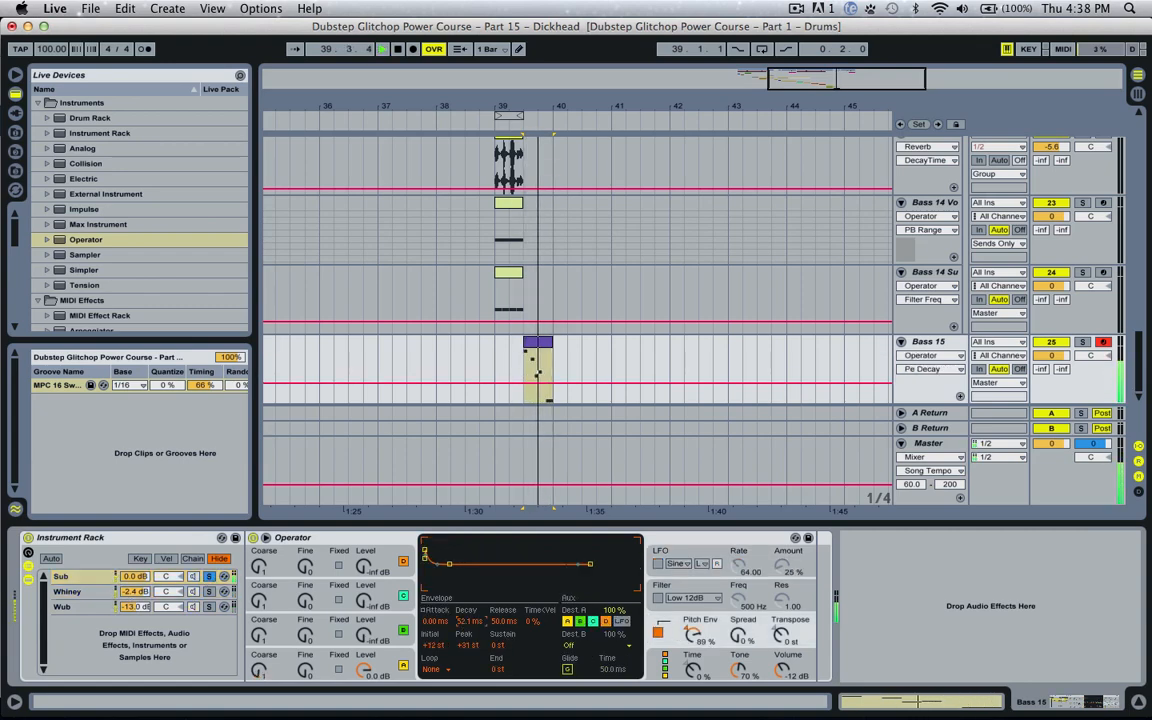
key("space")
key("space")
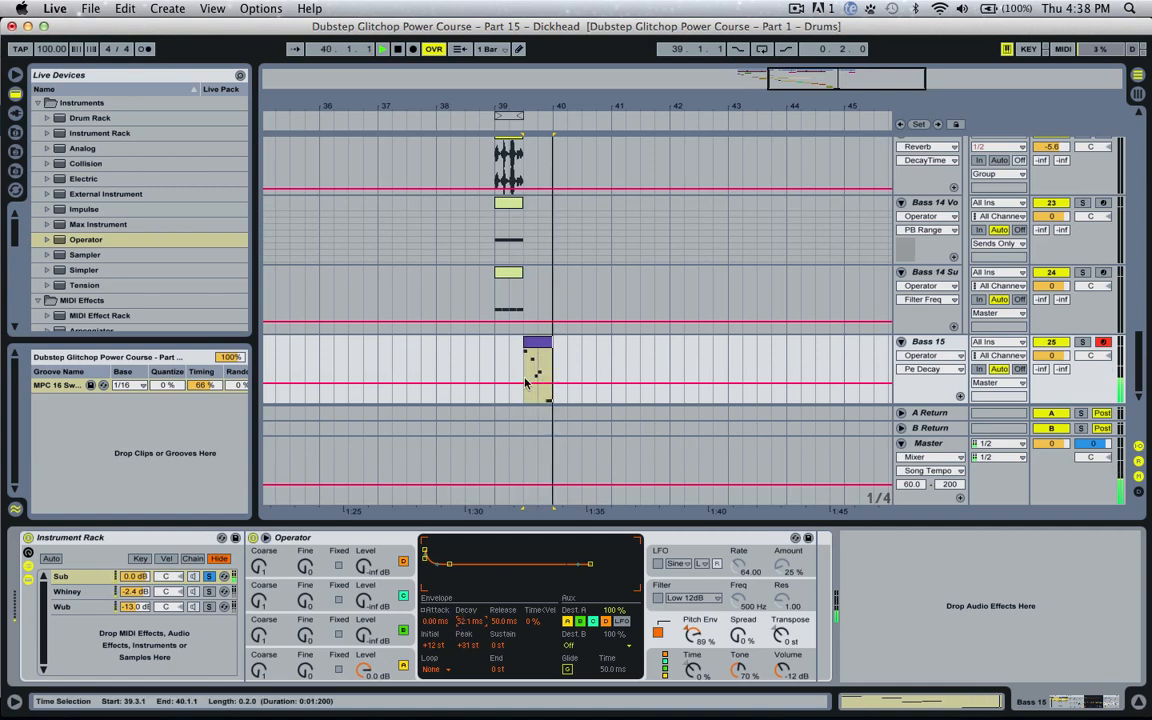
key("space")
key("space")
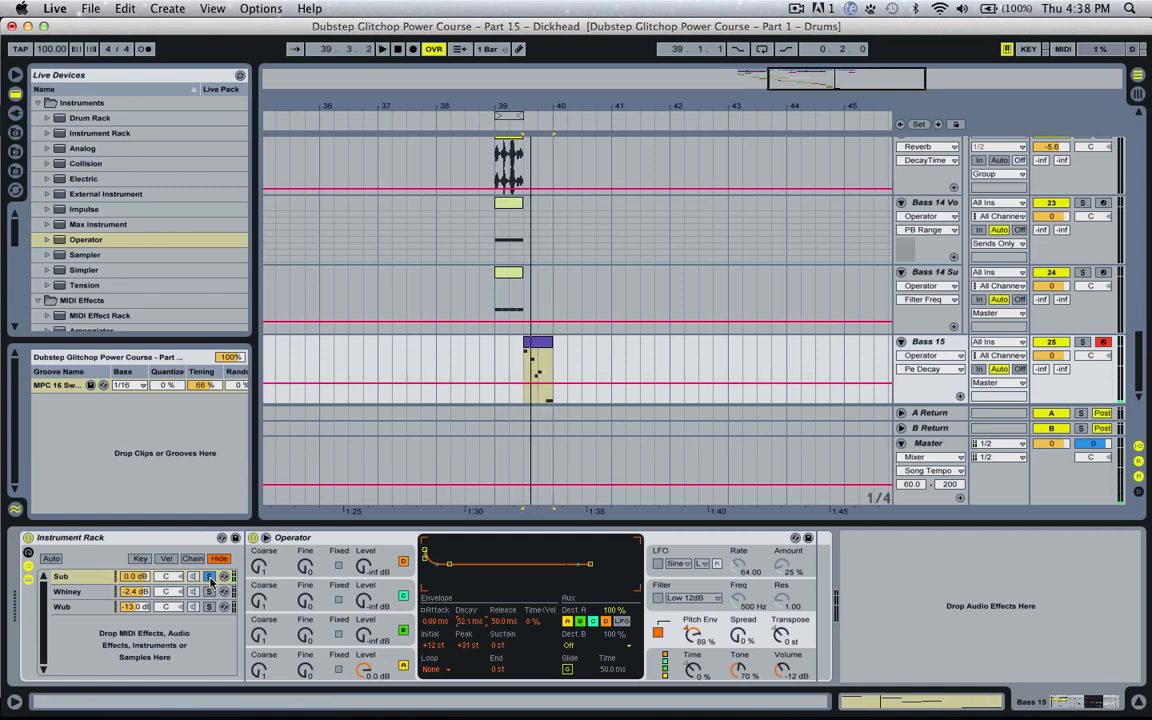
Take Sub out of solo and set the chain volumes to -9.6 dB for Wub and -8.0 dB for Whiney
key("space")
left_click(138, 610)
key("space")
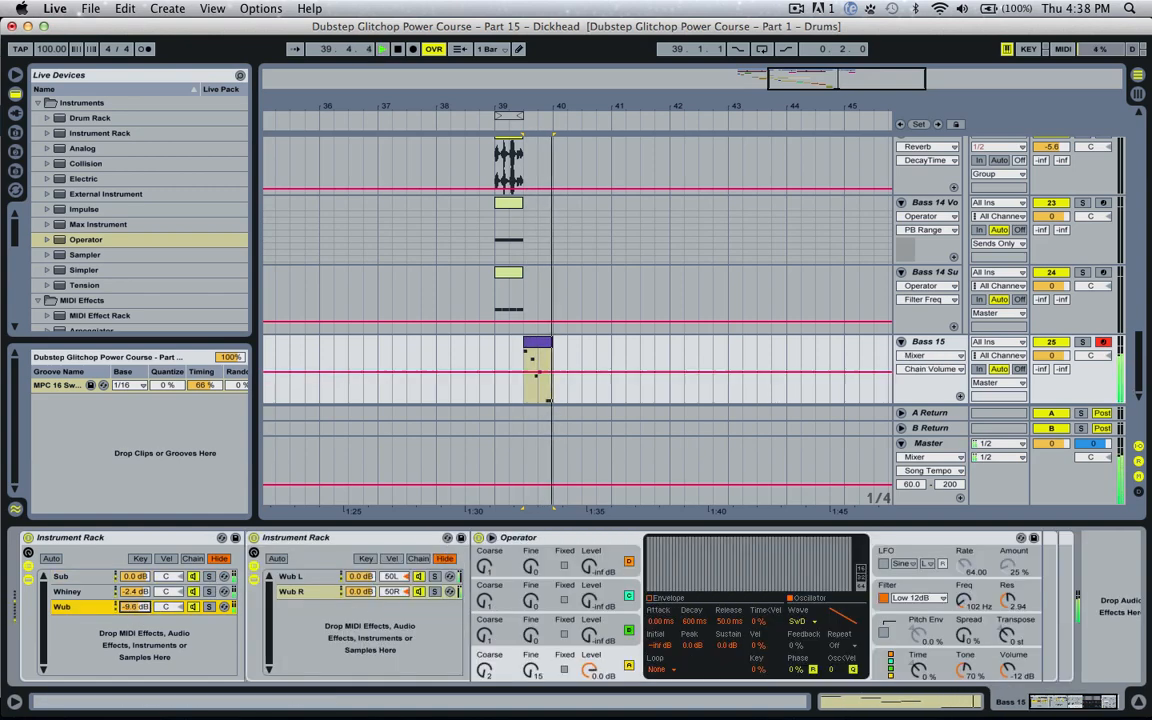
key("space")
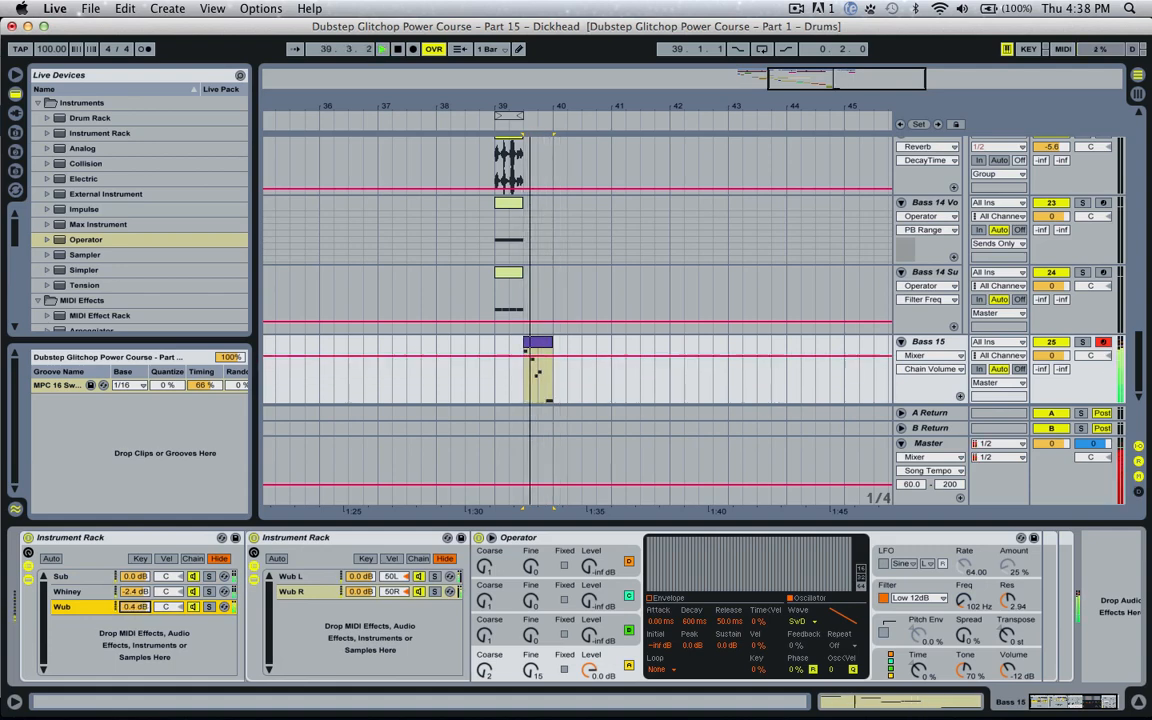
left_click(67, 591)
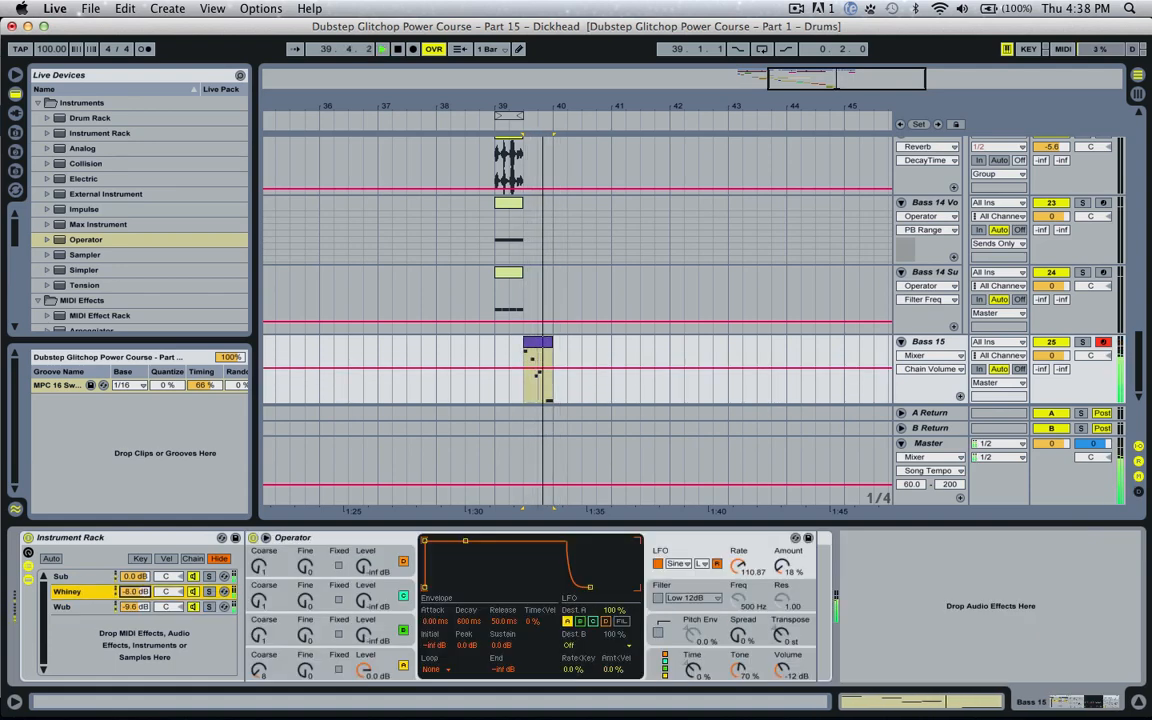
Play the arrangement from bar 38 to hear Bass 15 in context
key("space")
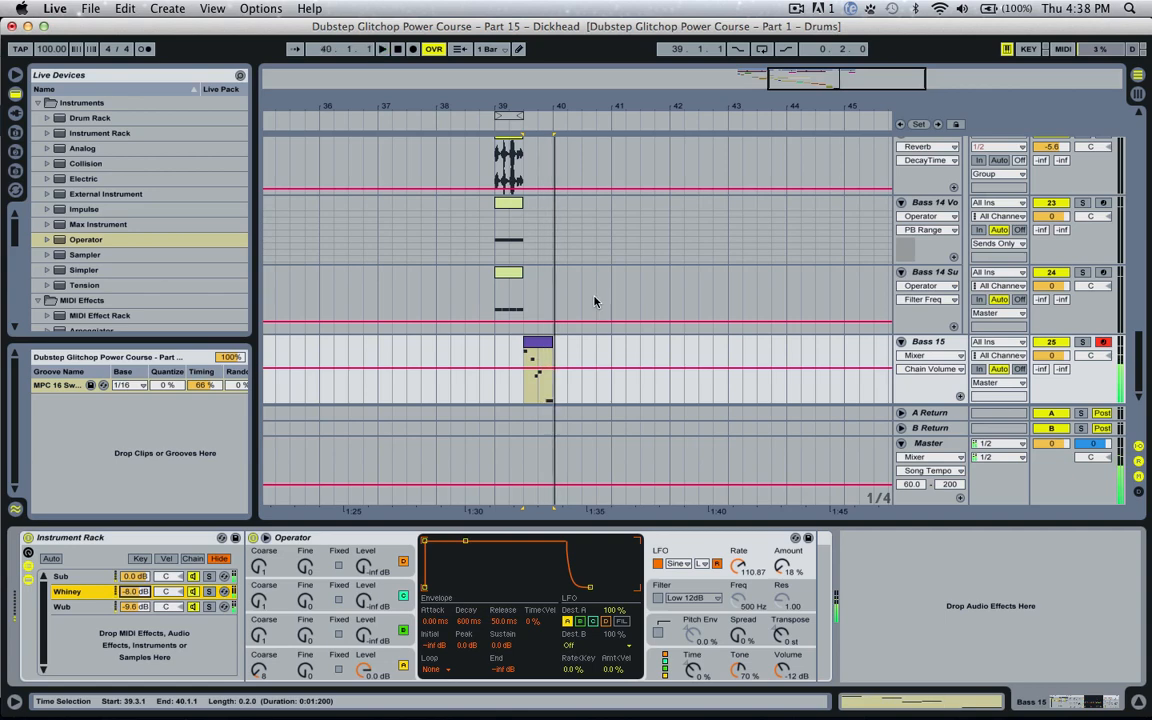
left_click(446, 285)
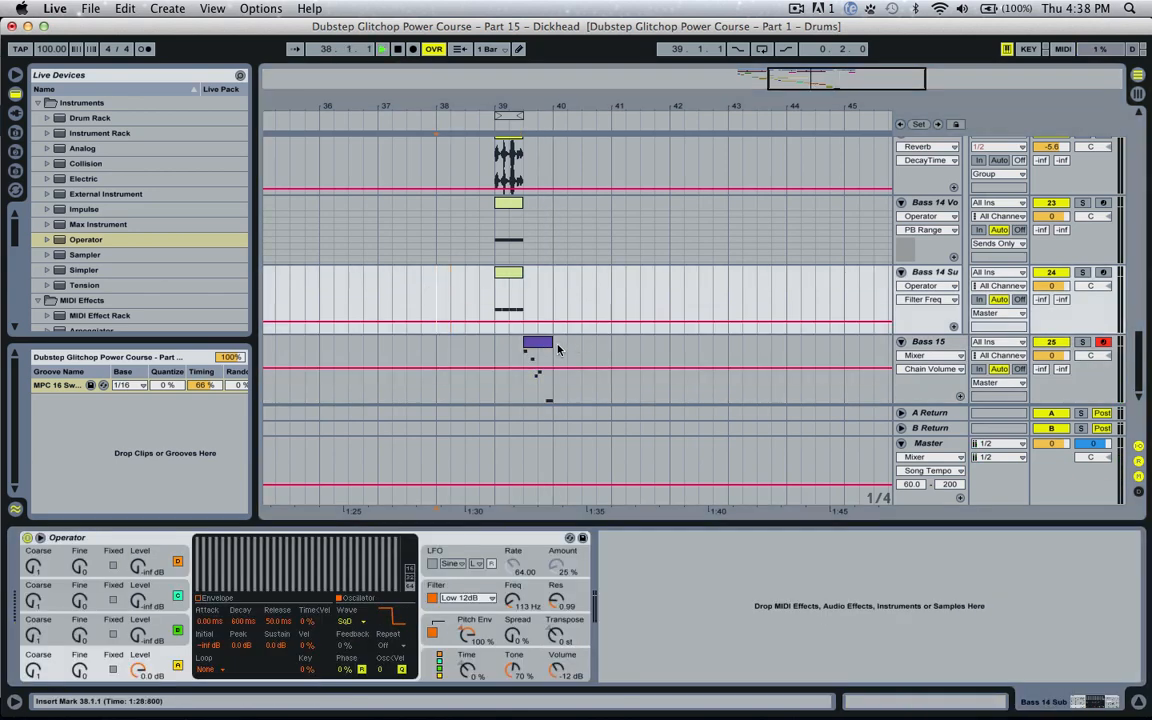
Audition the passage around bar 39 where Bass 14 hands over to Bass 15, with the system volume raised
key("space")
key("XF86AudioRaiseVolume")
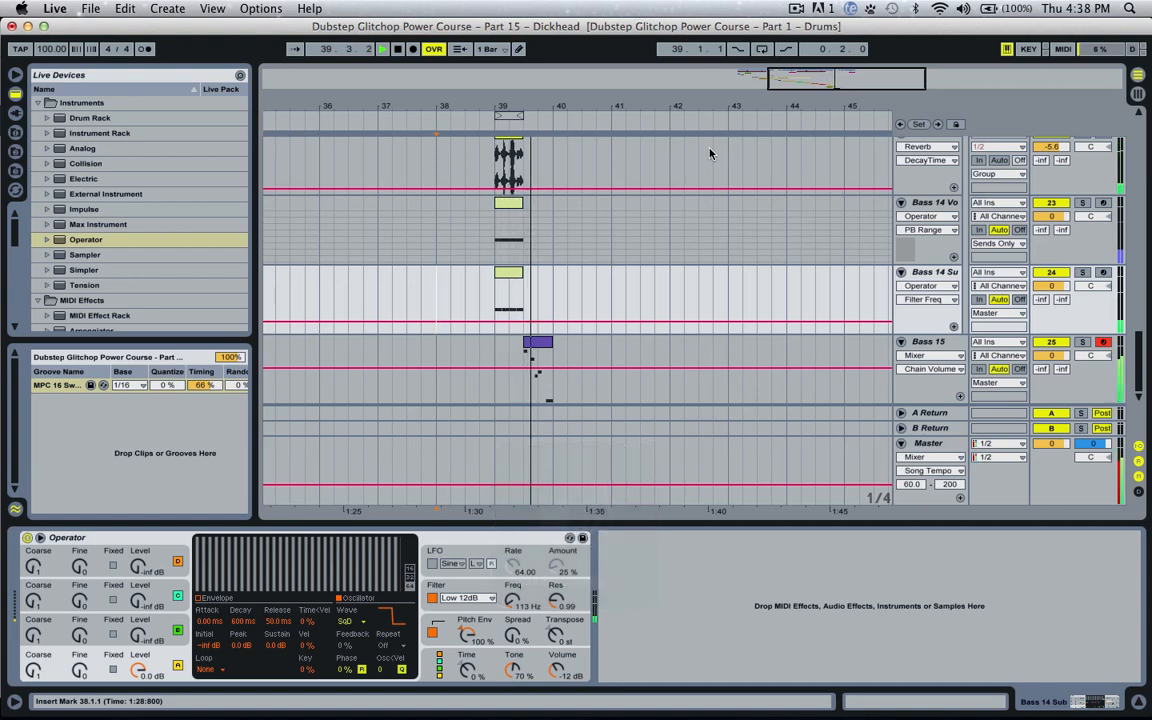
key("space")
Raise the last note of the Bass 15 MIDI clip by two semitones and audition the clip
double_click(544, 342)
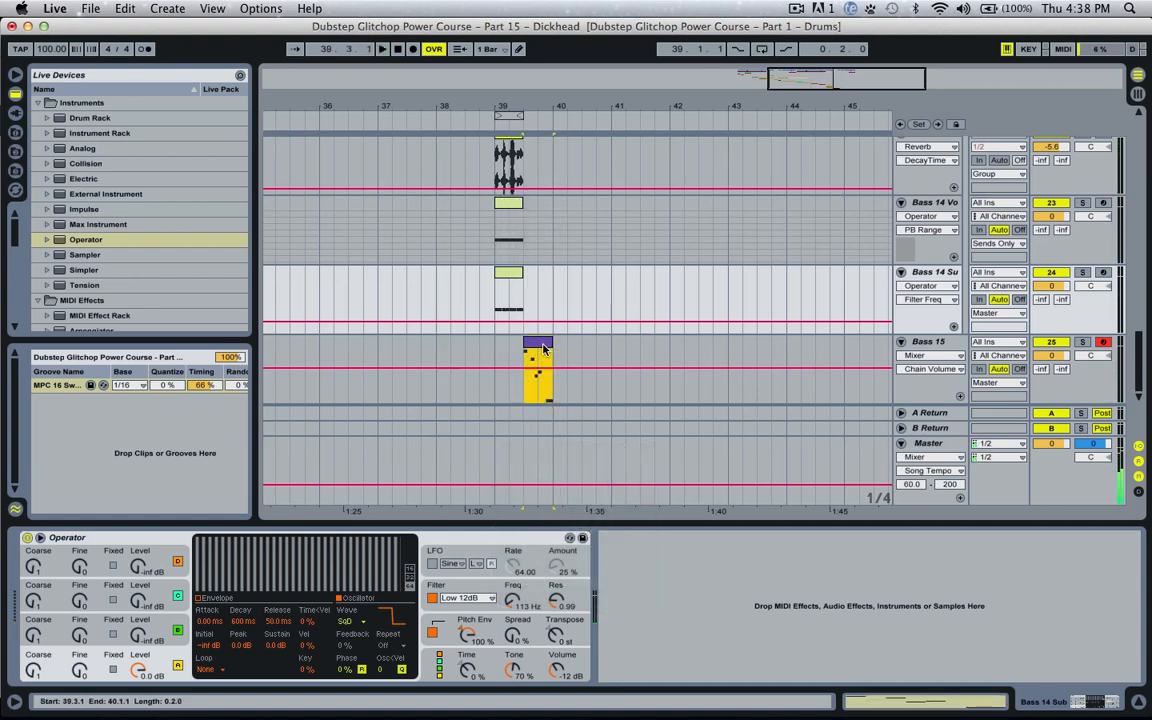
left_click(945, 632)
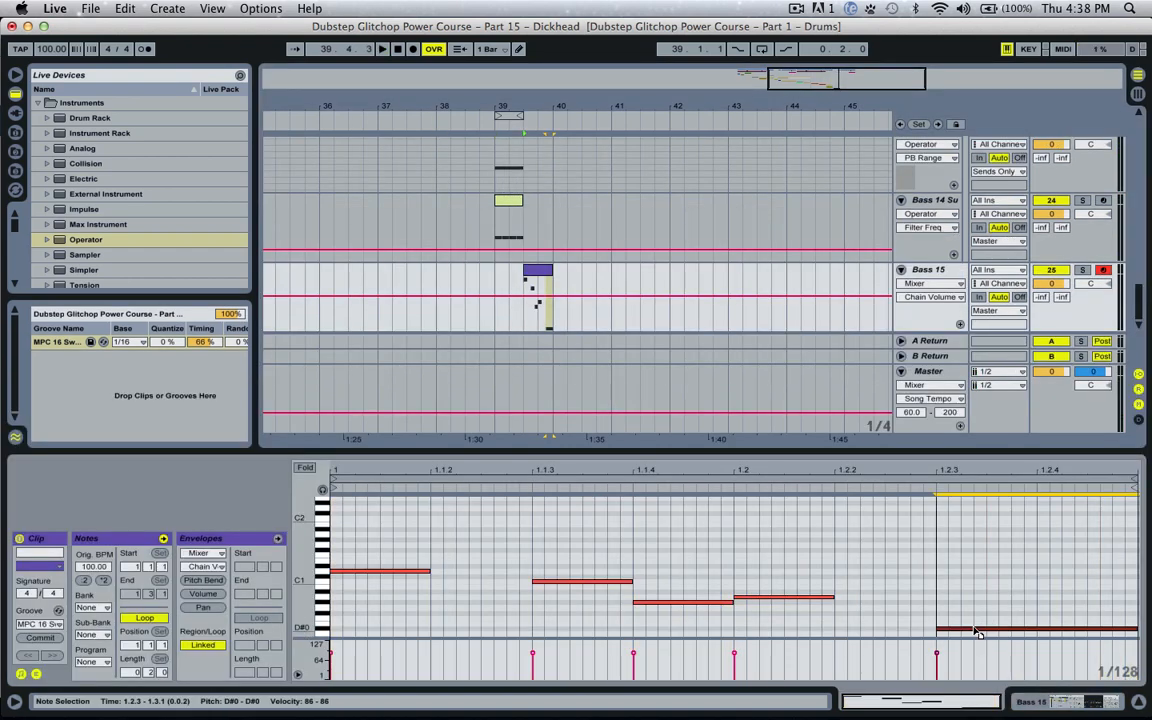
left_click_drag(975, 624, 972, 620)
key("space")
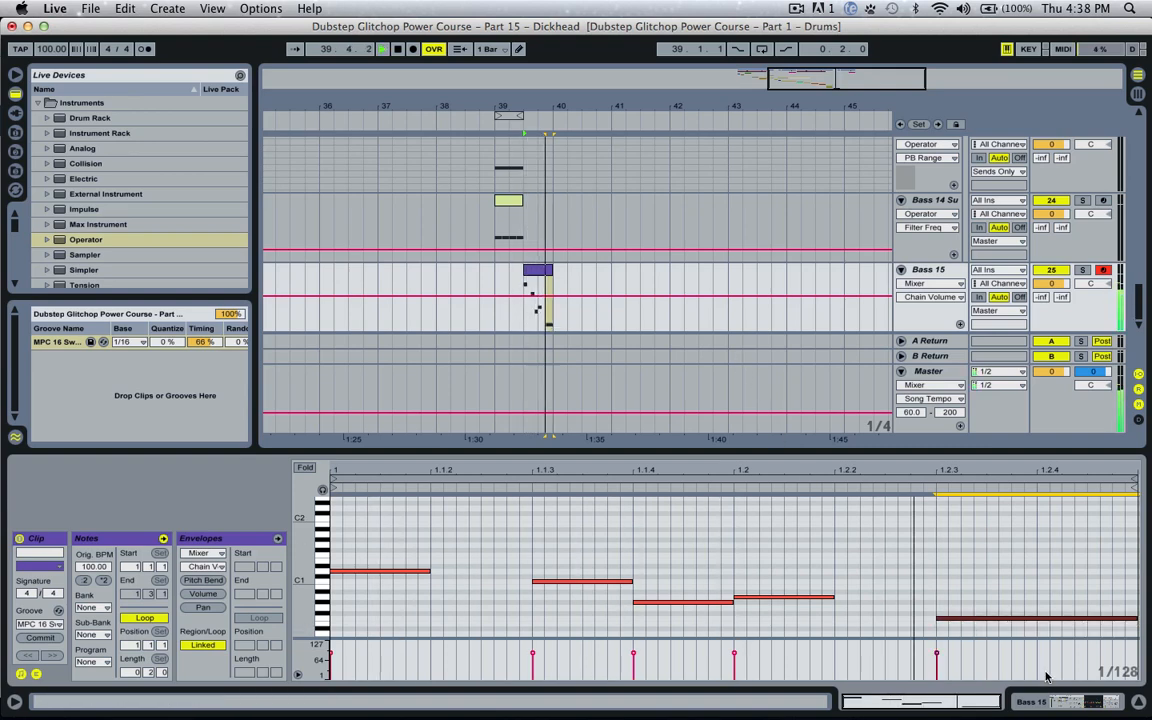
scroll(950, 605, "down", 2)
left_click(947, 595)
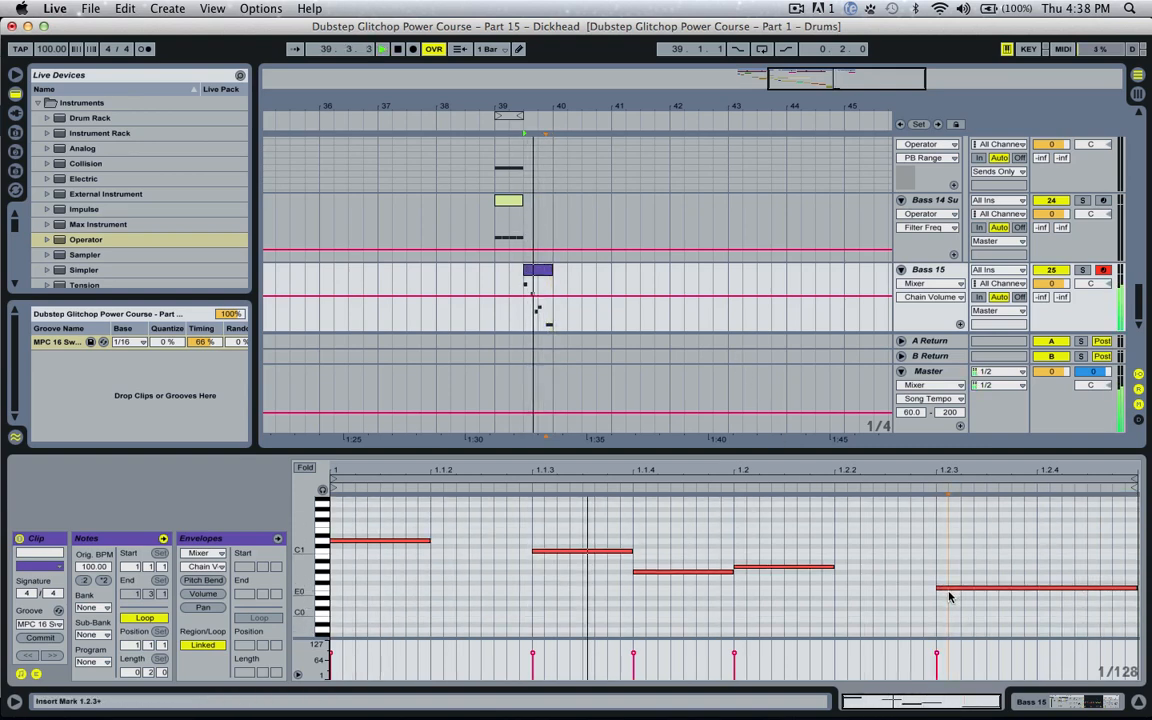
mouse_move(947, 590)
left_mouse_down()
mouse_move(951, 580)
mouse_move(956, 606)
mouse_move(954, 594)
left_mouse_up()
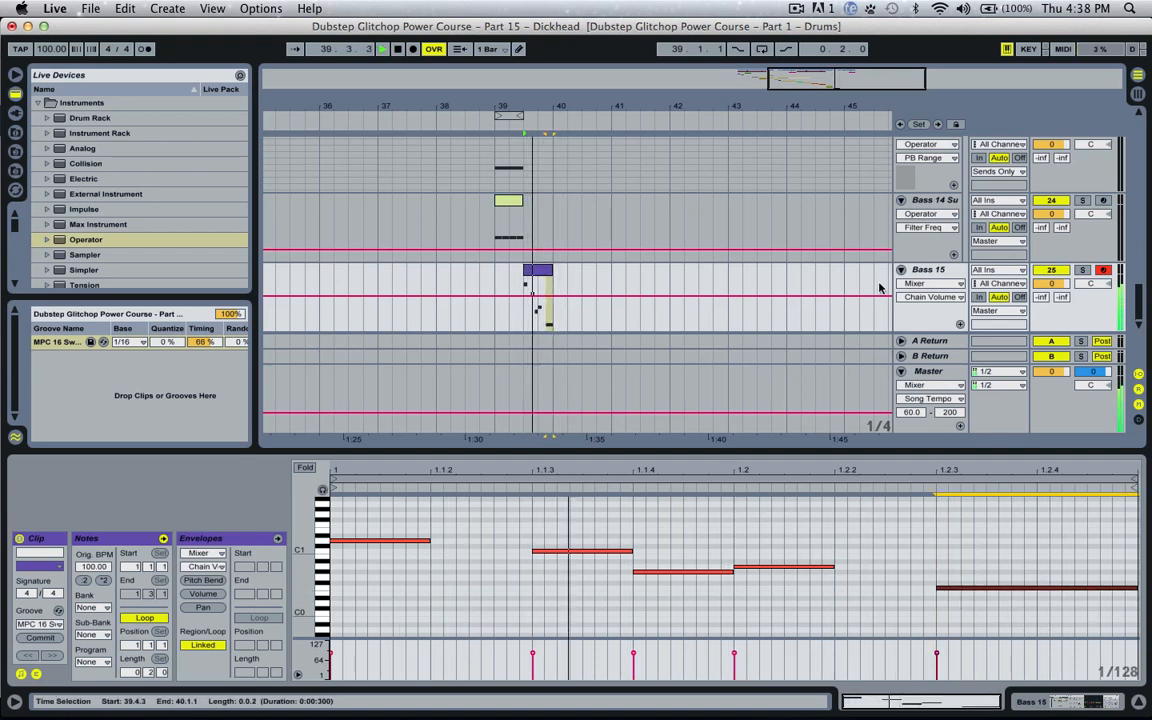
Play the arrangement from bar 36 to hear the edited Bass 15 clip in context
left_click_drag(891, 108, 848, 88)
key("space")
left_click(424, 199)
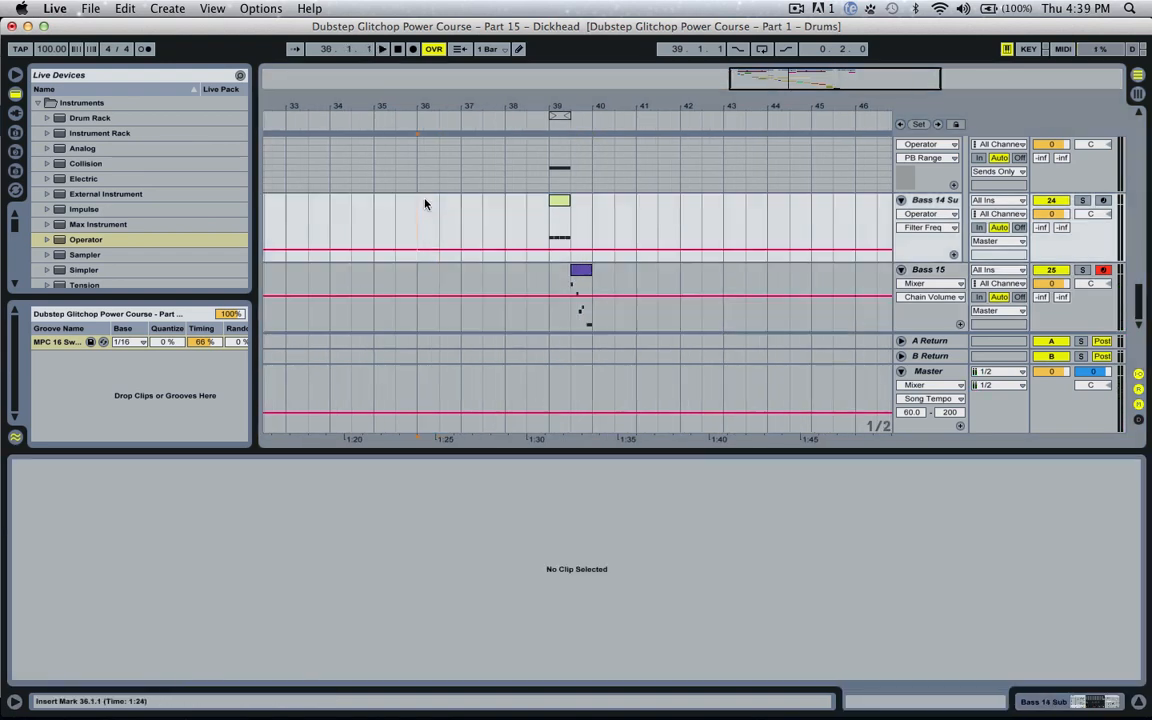
key("space")
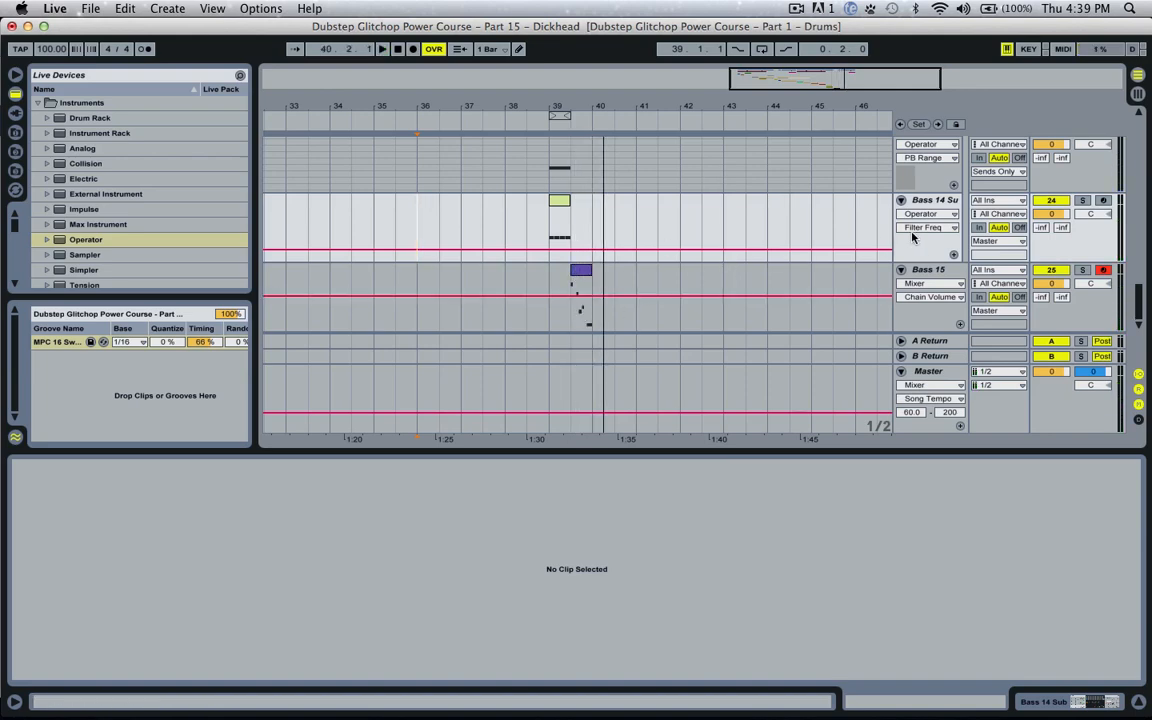
Show the Bass 15 track's devices and open the Instrument Rack's name for editing
left_click(938, 272)
double_click(938, 272)
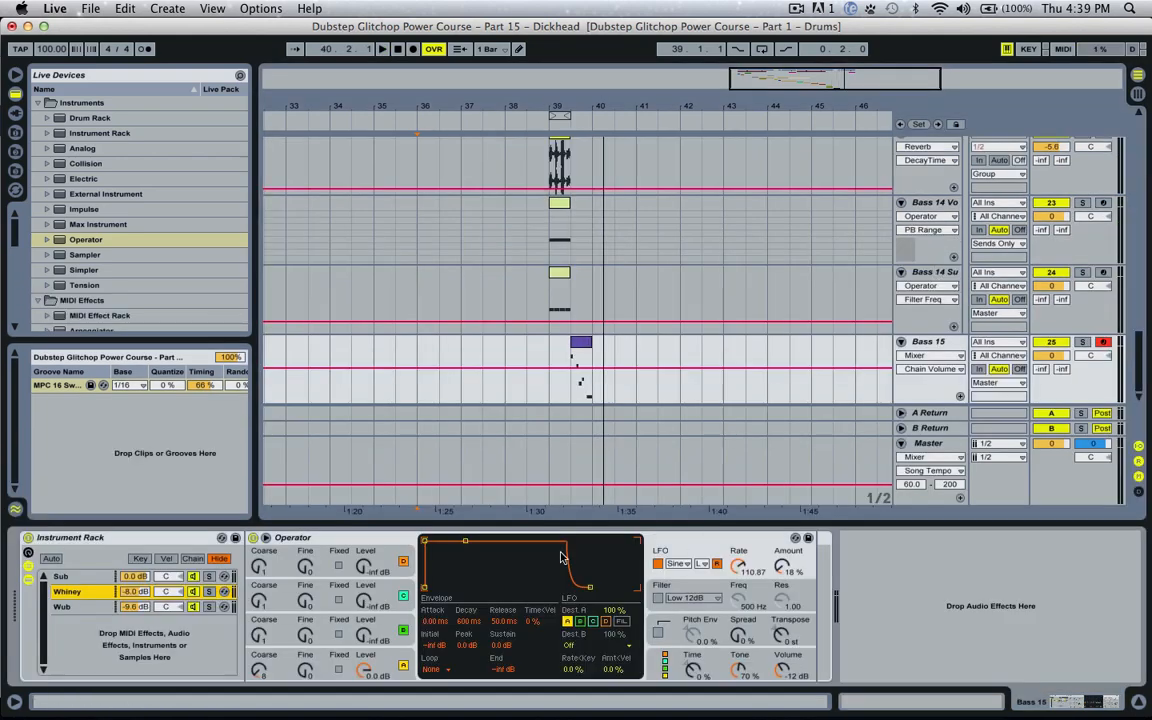
left_click(121, 542)
key("super+r")
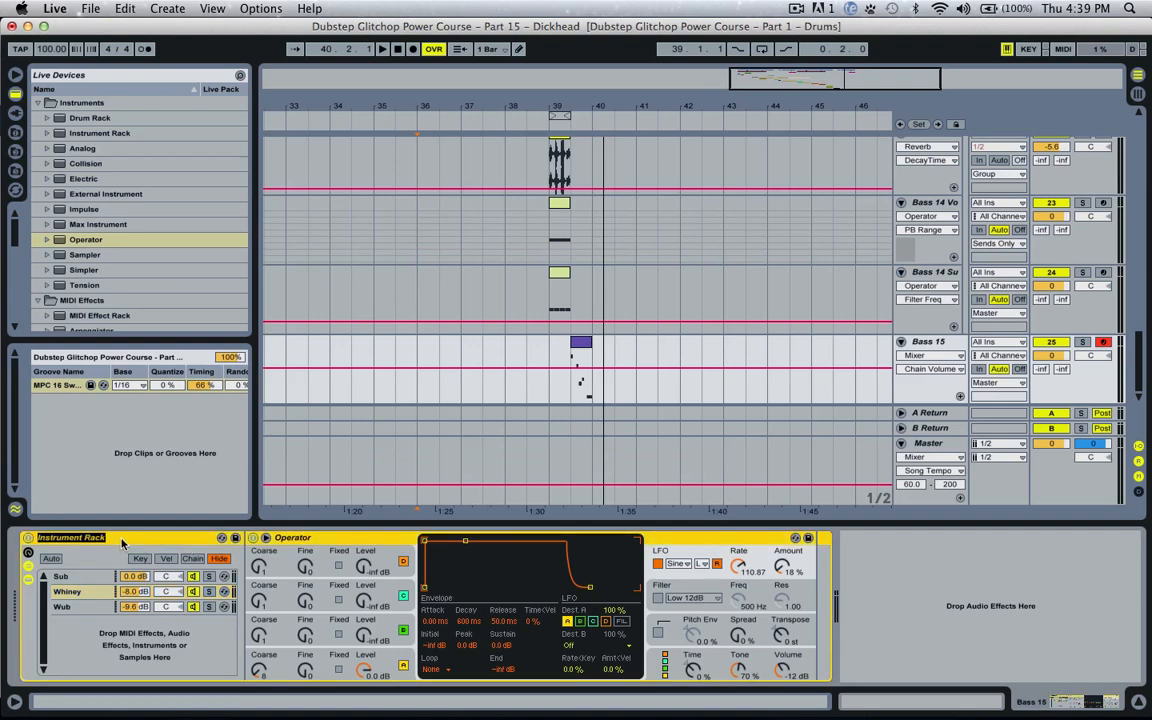